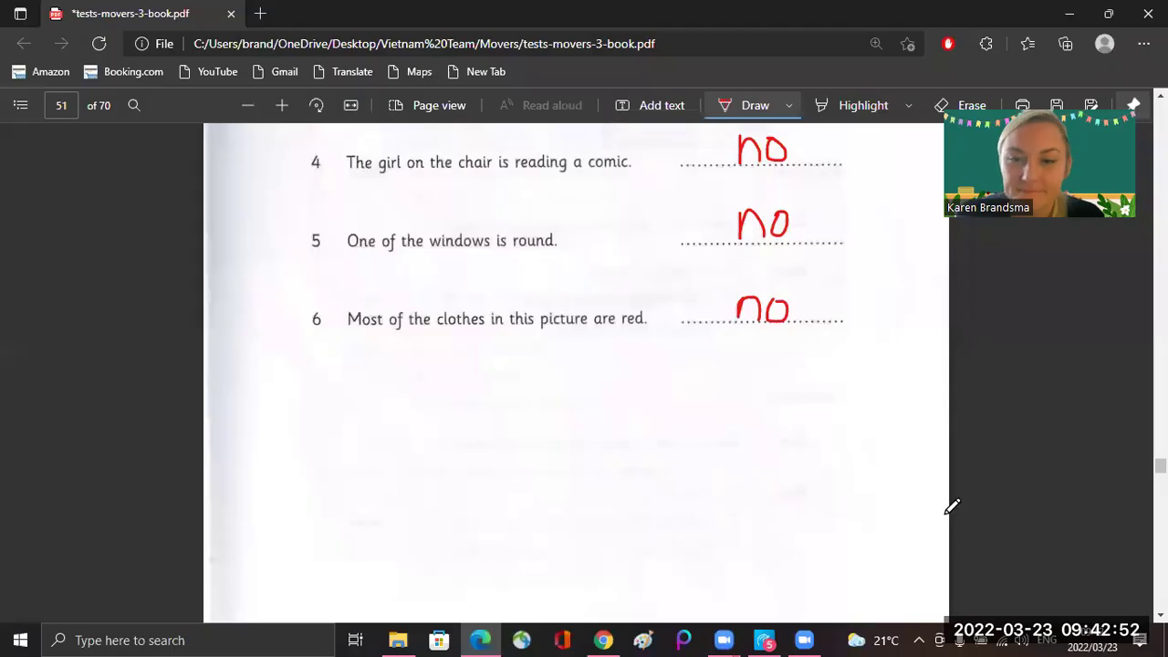
Scroll past page 51 to the Part 3 library-picture task and its Example dialogue on page 52.
scroll(919, 391, down, 2)
scroll(918, 390, down, 3)
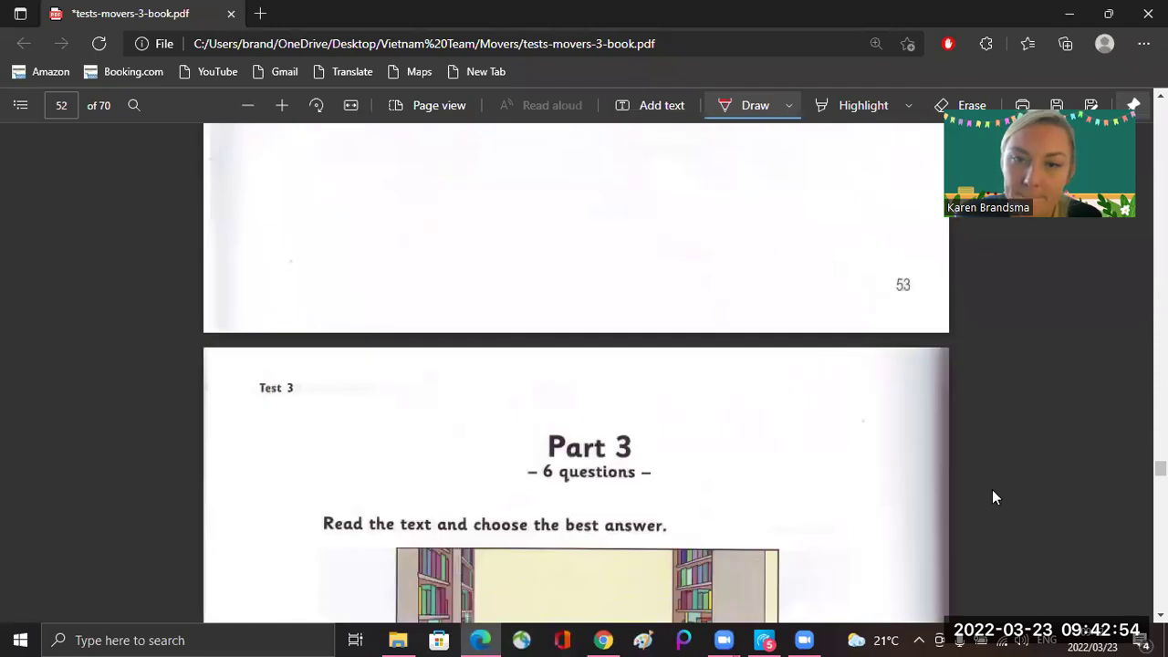
scroll(961, 443, down, 3)
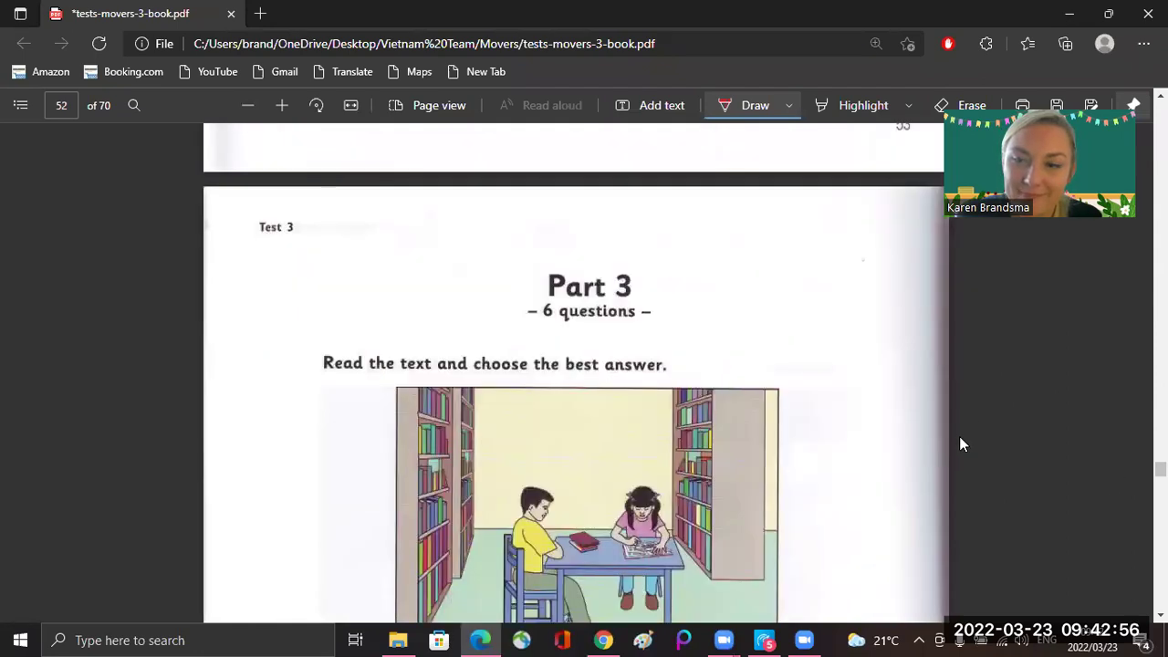
scroll(929, 367, down, 3)
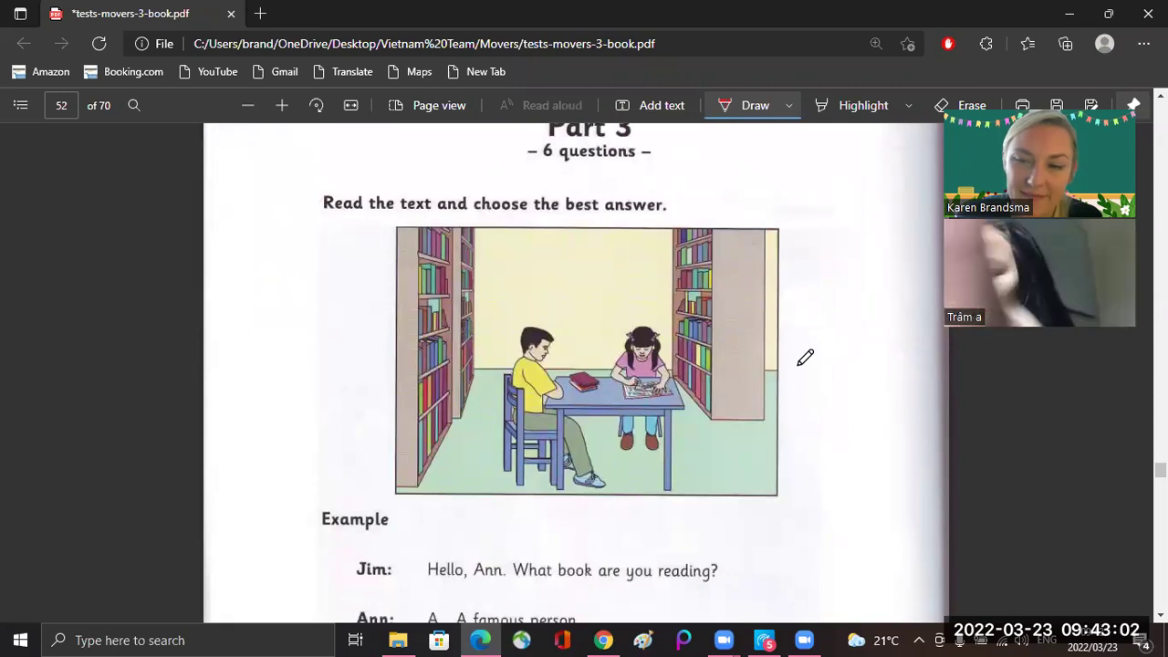
scroll(805, 360, down, 2)
scroll(824, 228, up, 2)
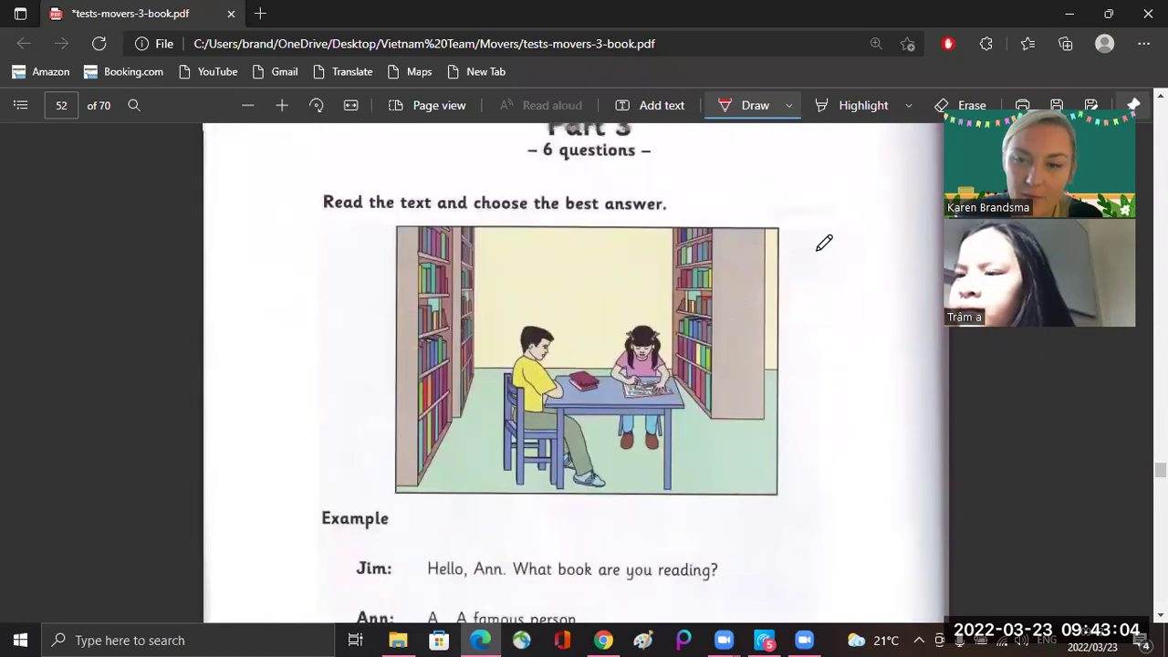
scroll(824, 246, down, 2)
Underline 'Jim:' and 'Ann:' in red, then circle answer A, 'Yes, I do.', for question 1.
scroll(384, 406, down, 2)
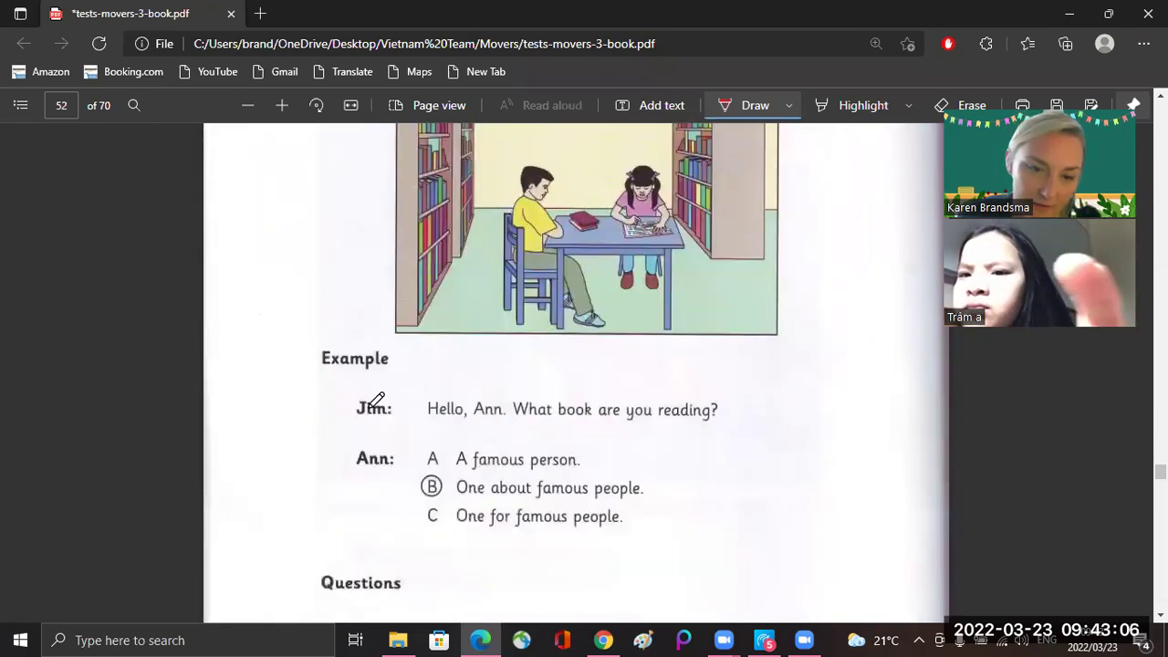
drag(390, 420, 346, 420)
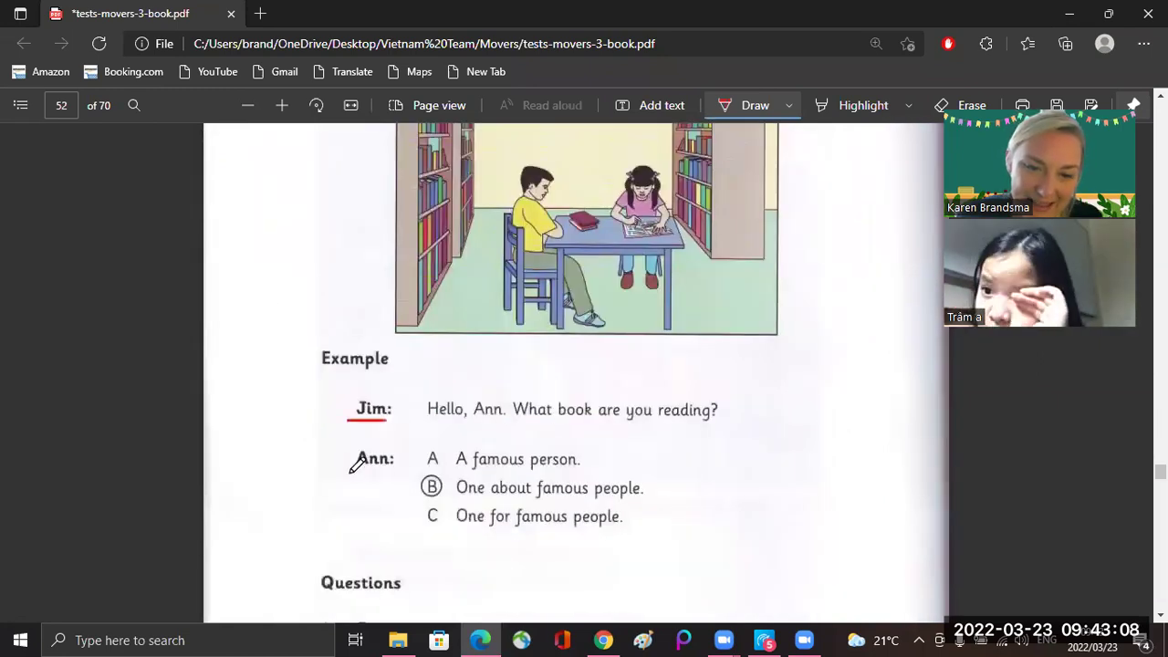
drag(351, 473, 394, 473)
scroll(621, 356, down, 2)
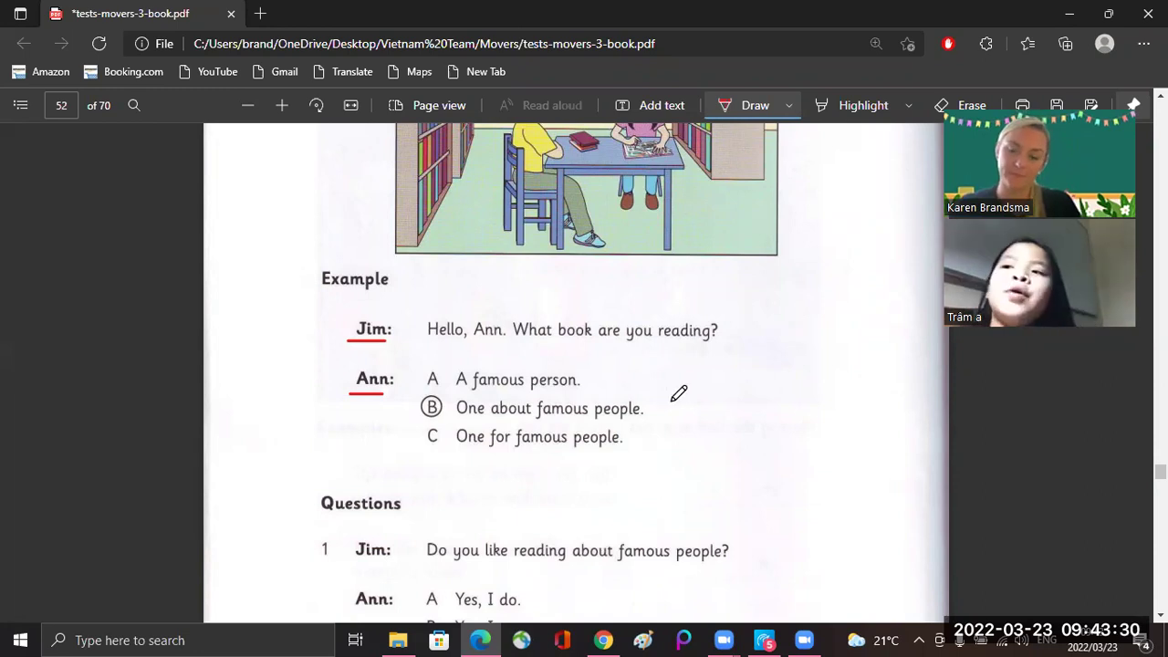
scroll(539, 210, down, 3)
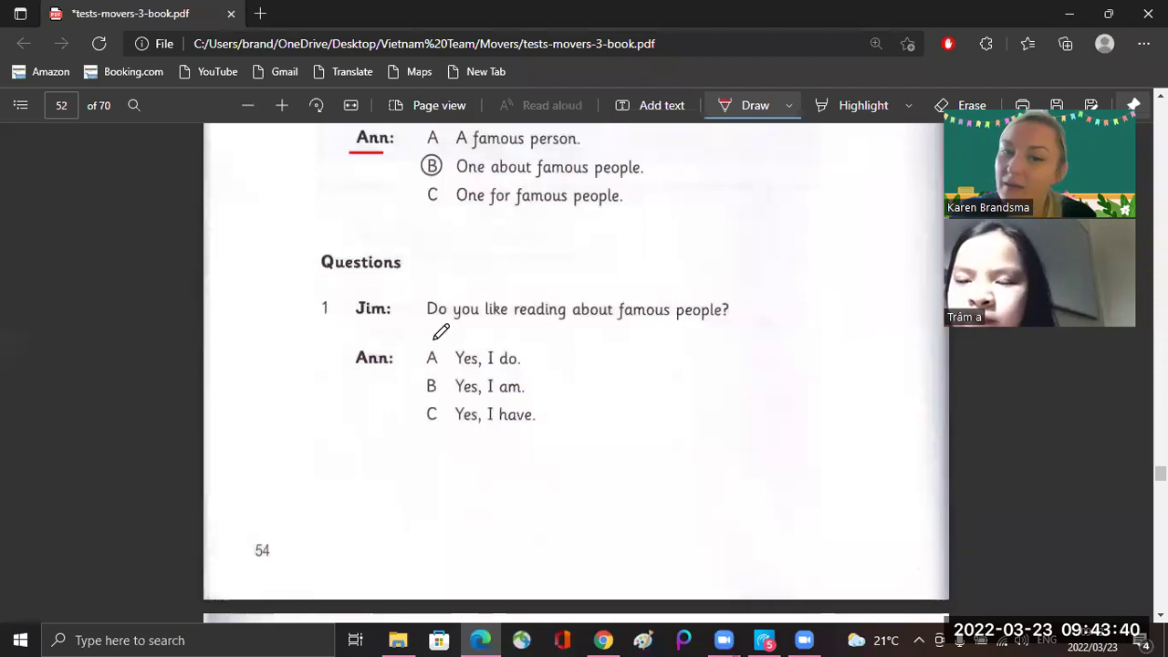
drag(443, 355, 436, 351)
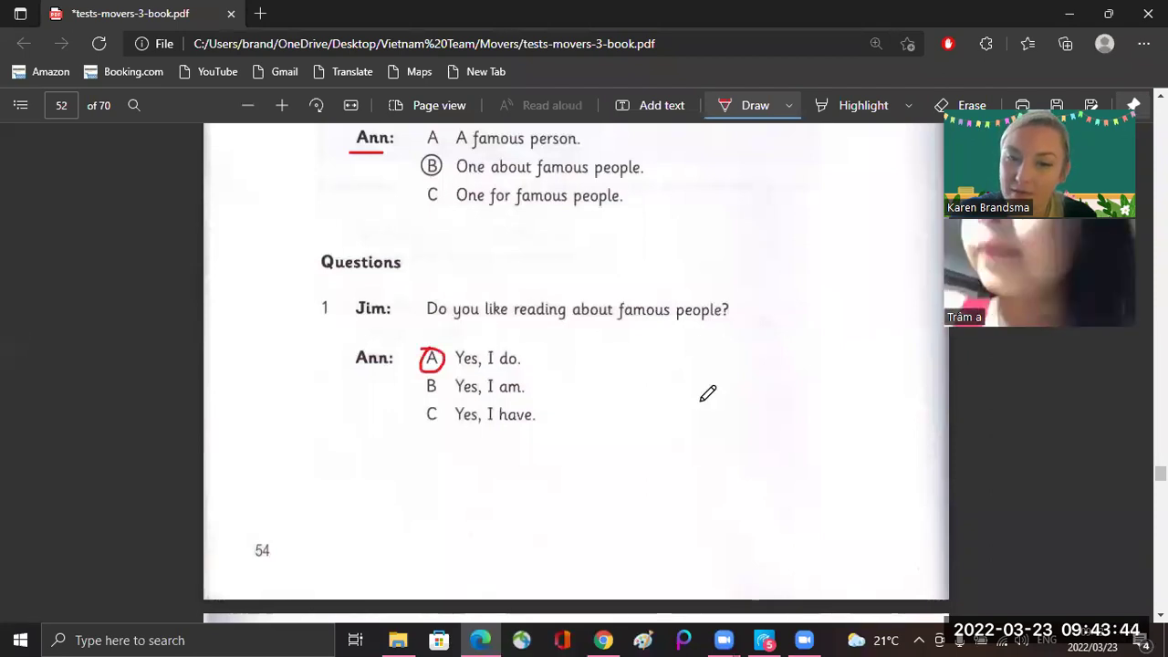
On page 53, underline 'did' in question 2 and circle option C with the Draw pen.
scroll(739, 324, down, 1)
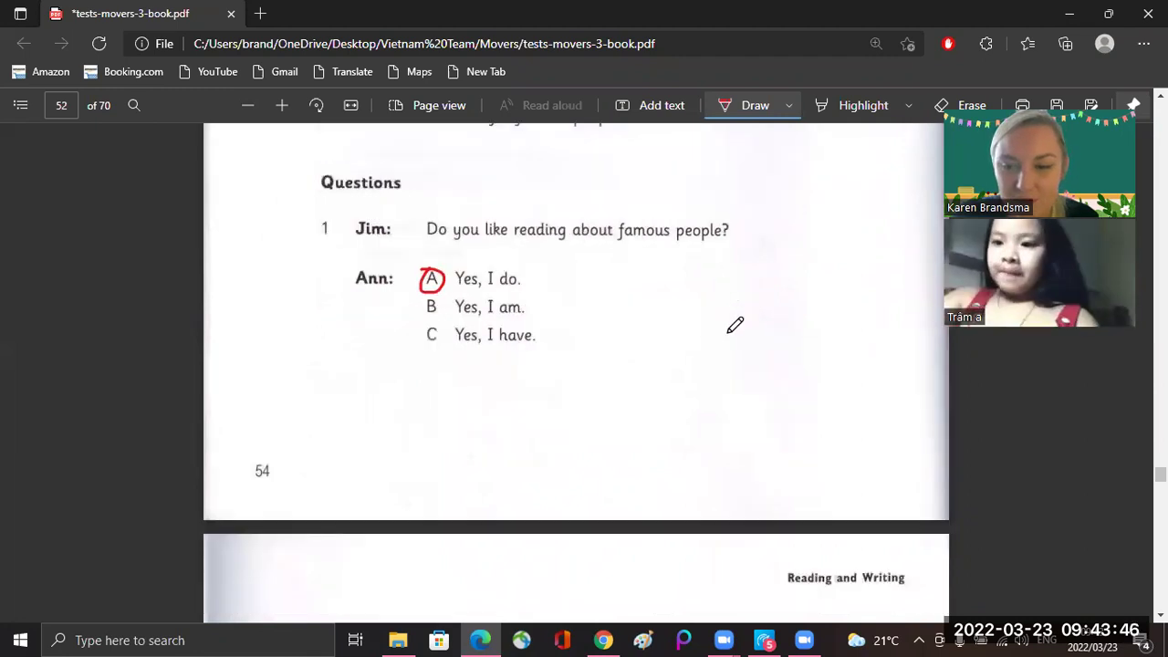
scroll(735, 325, down, 1)
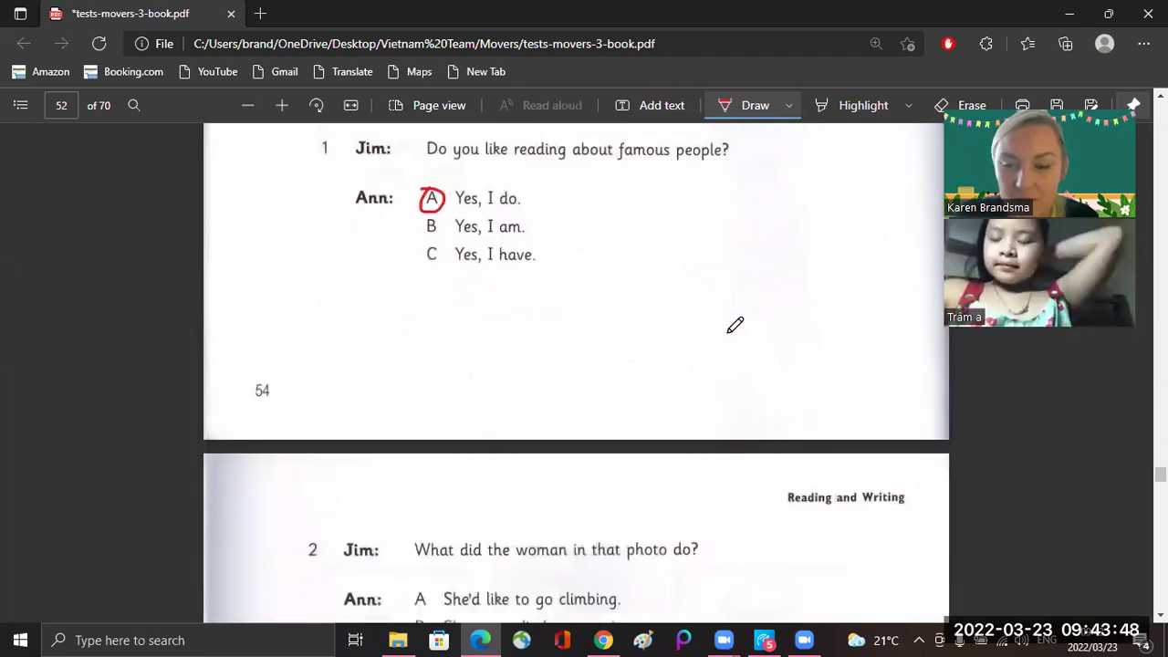
scroll(735, 325, up, 1)
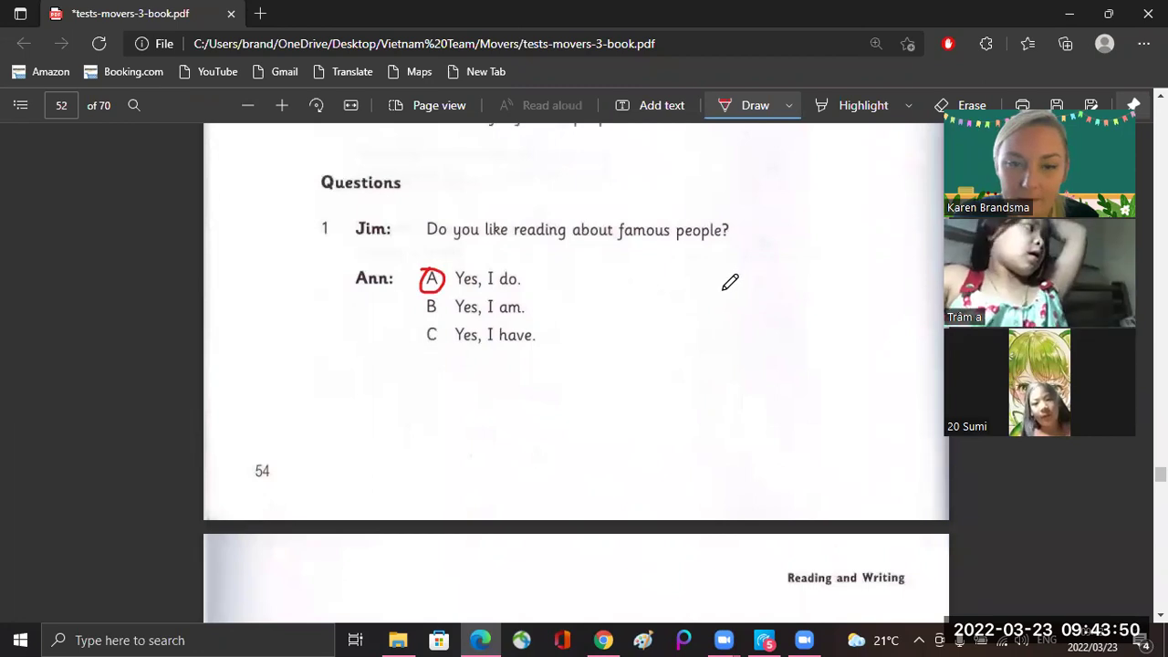
scroll(642, 210, down, 4)
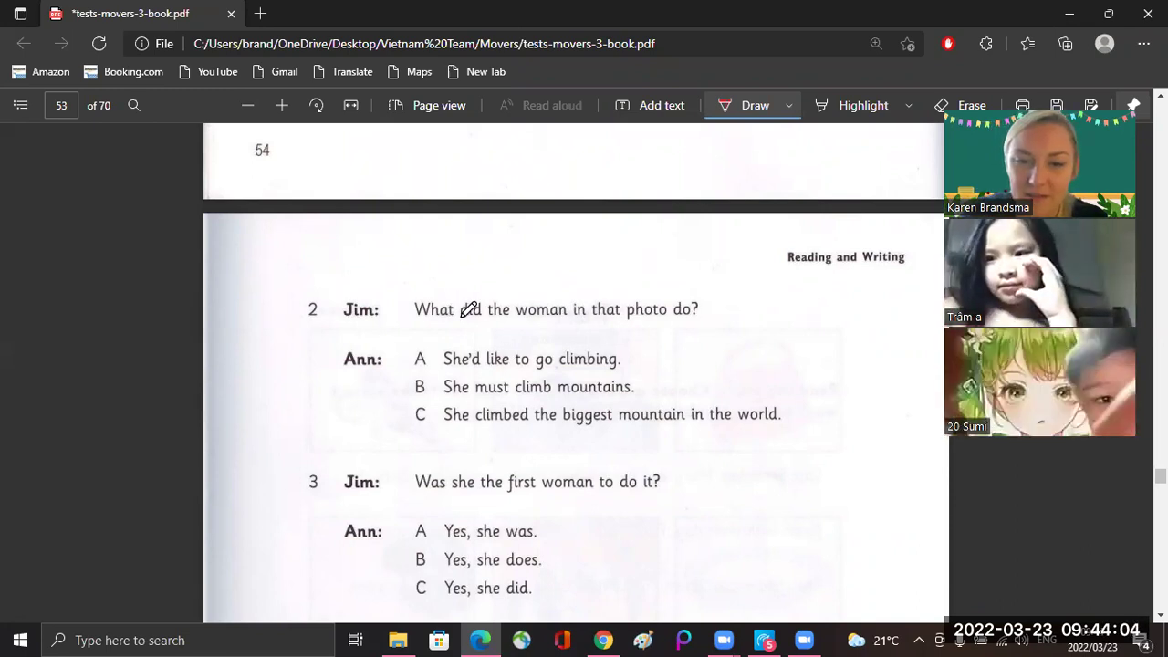
drag(461, 316, 481, 317)
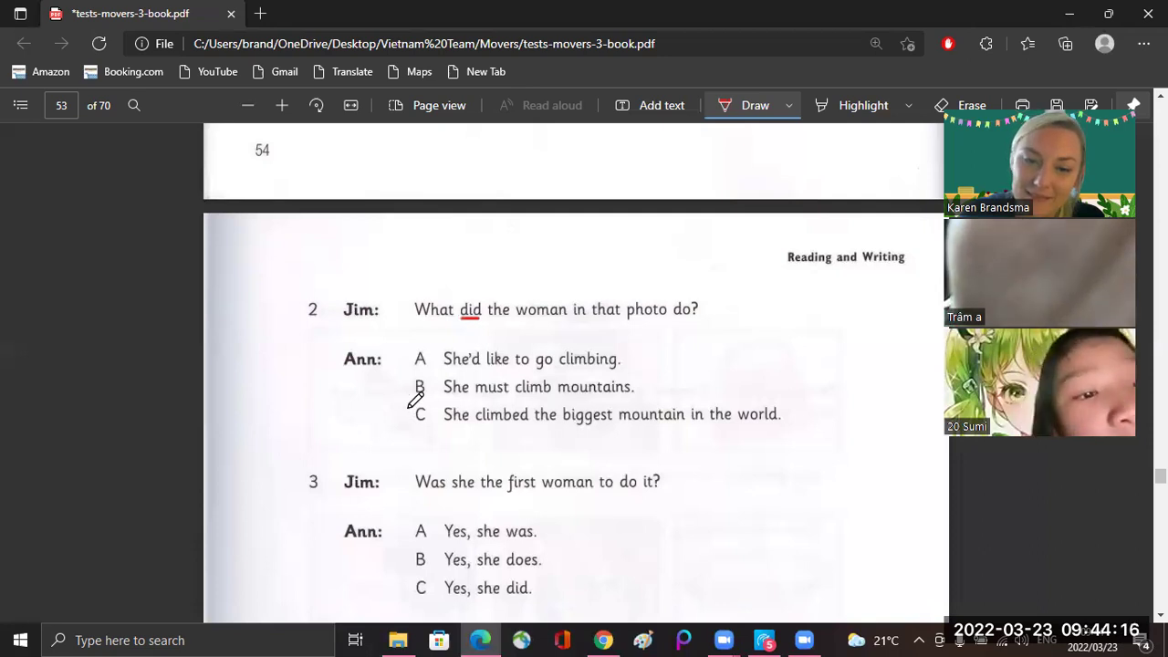
drag(433, 404, 434, 408)
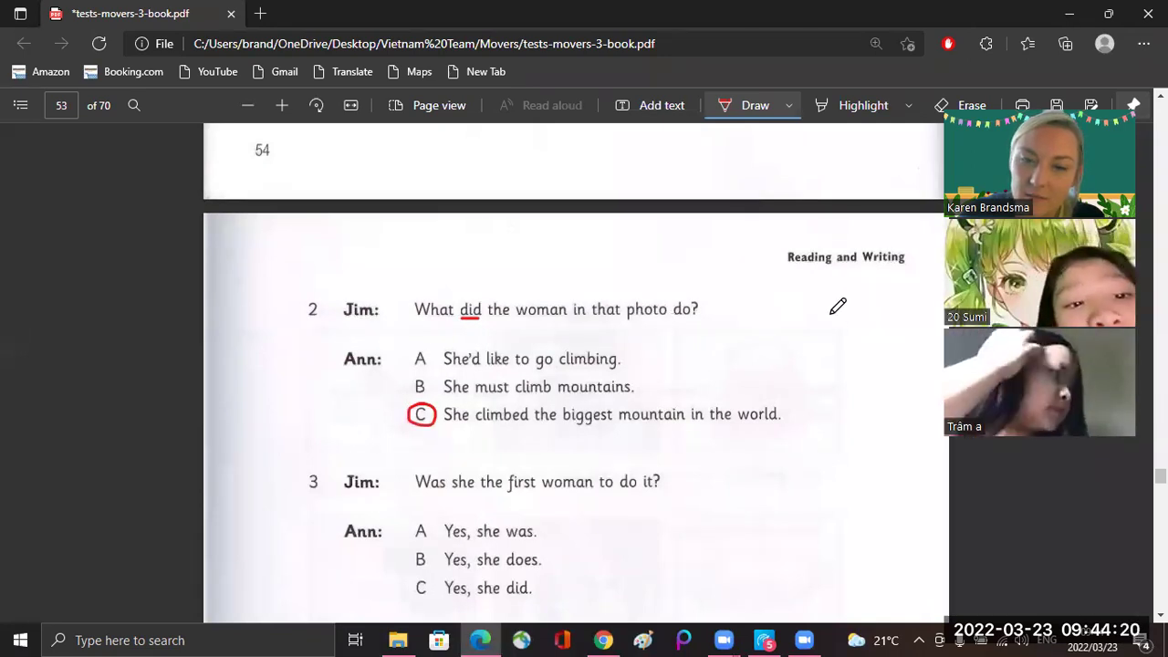
scroll(856, 342, down, 2)
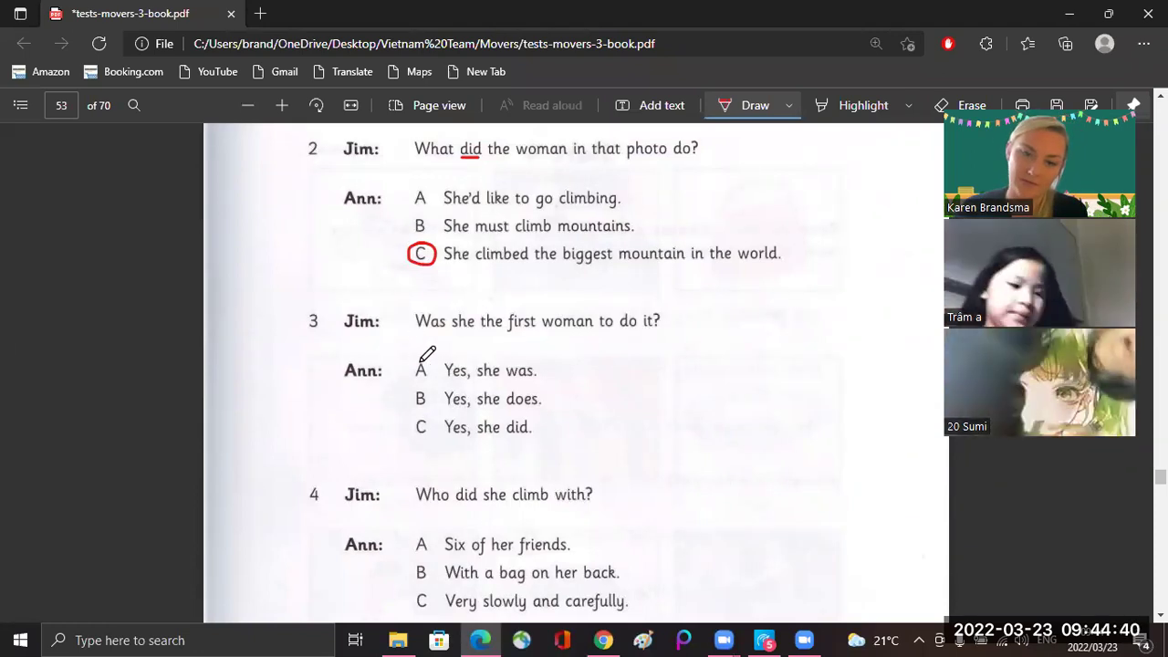
Circle 'Yes, she was.' (A) for question 3, then bring questions 4–6 into view.
drag(425, 360, 429, 358)
scroll(745, 451, down, 1)
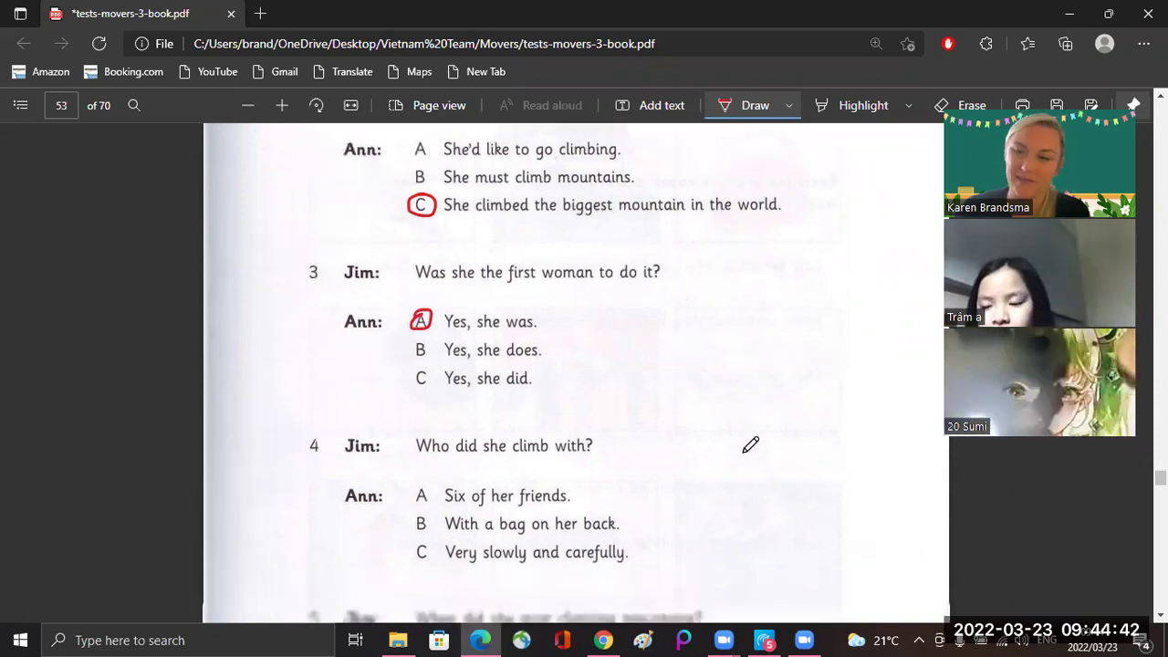
scroll(748, 444, down, 3)
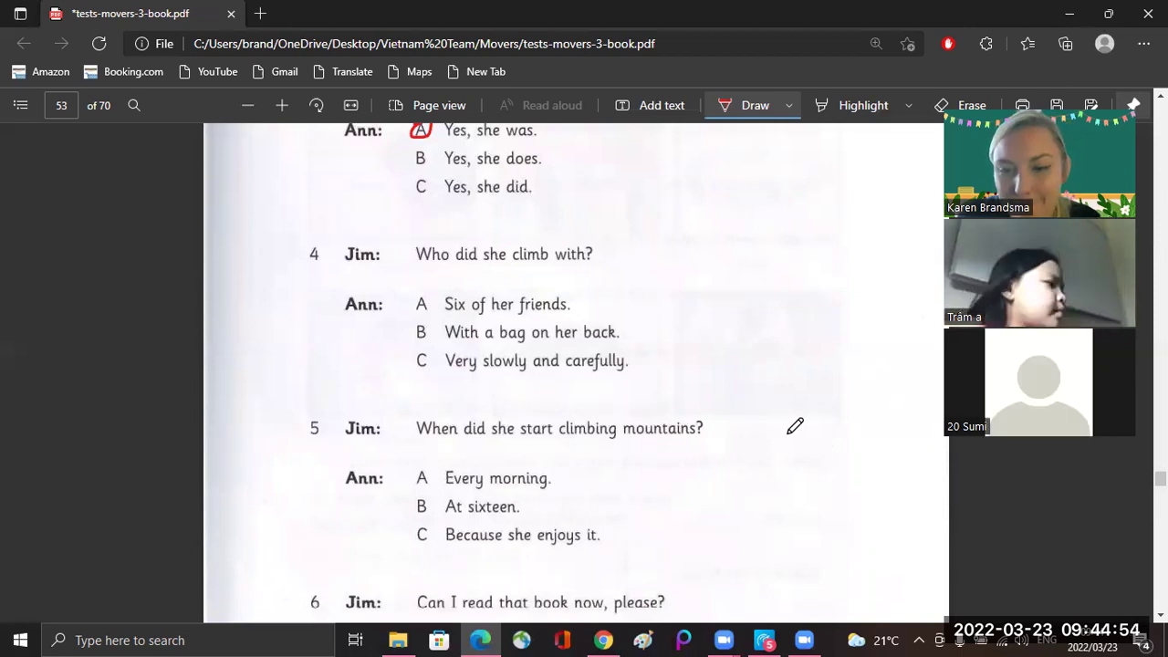
scroll(795, 426, down, 1)
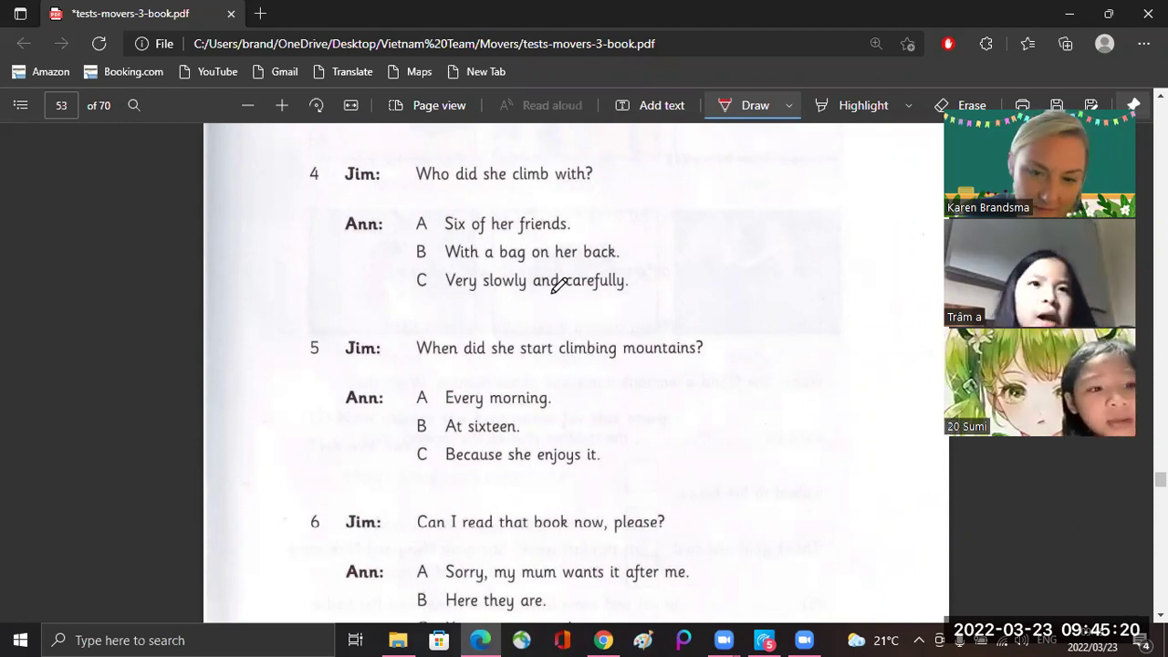
Underline 'When' and circle 'At sixteen.' (B) in question 5, then circle A for question 6.
drag(417, 356, 457, 356)
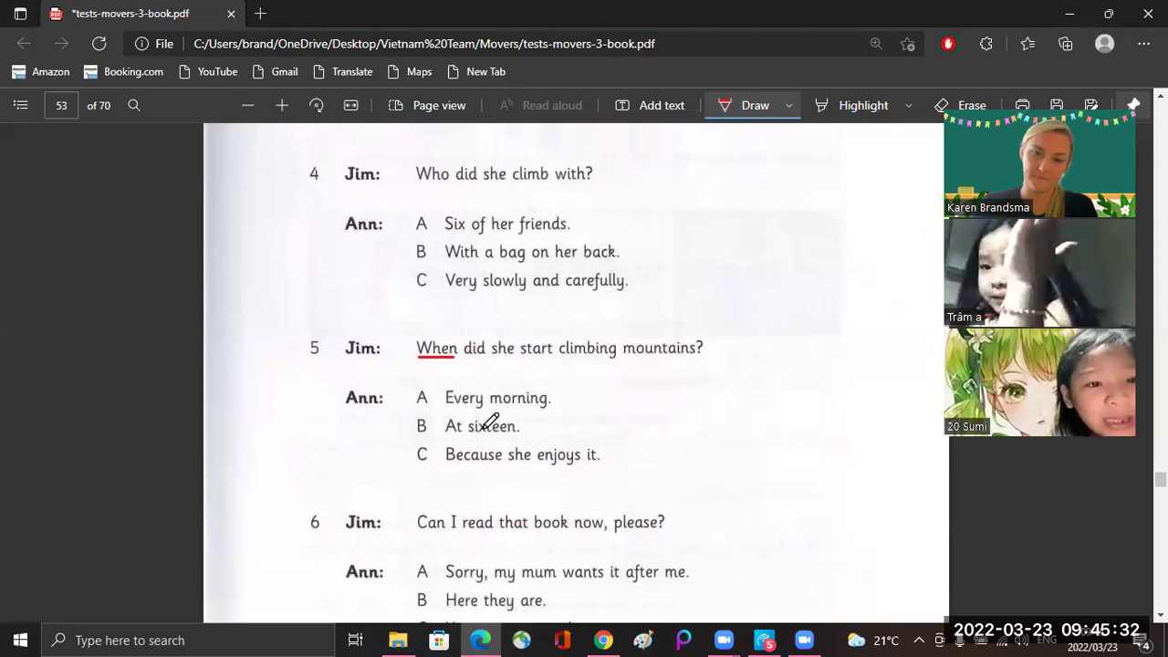
drag(419, 417, 422, 419)
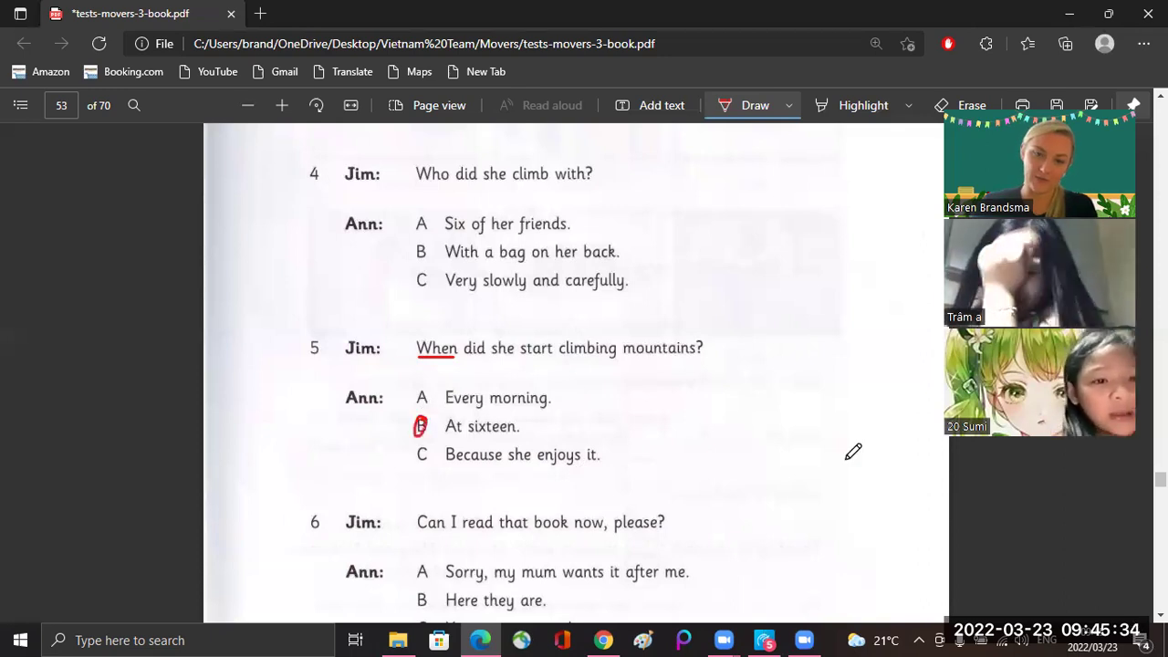
scroll(502, 363, down, 3)
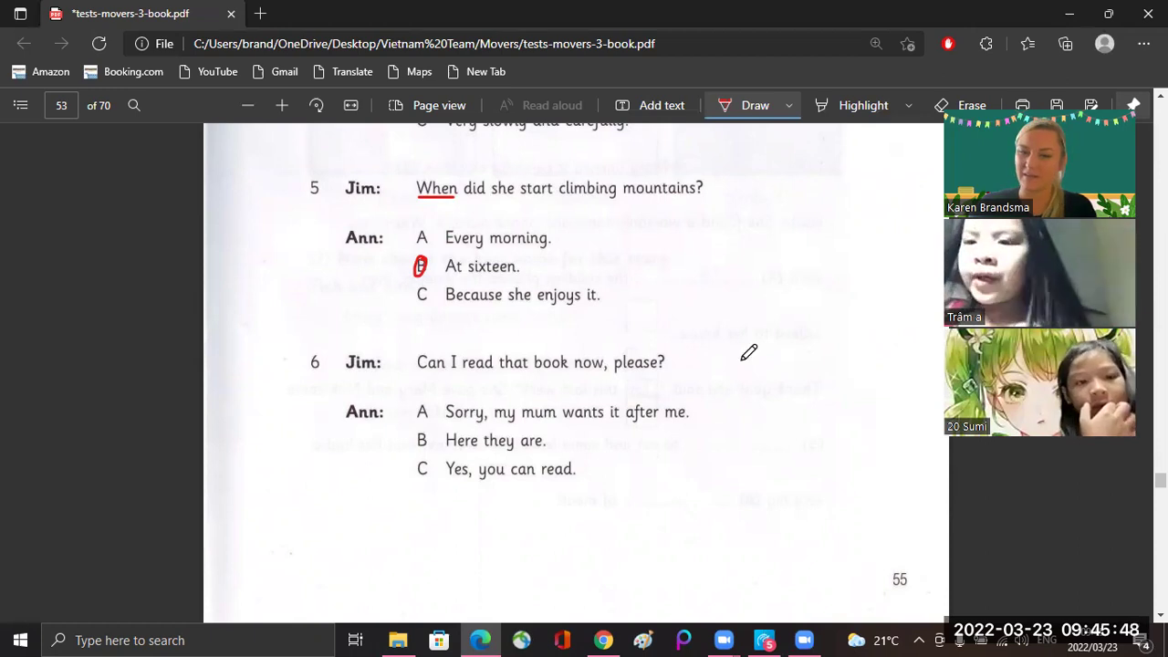
drag(418, 408, 426, 398)
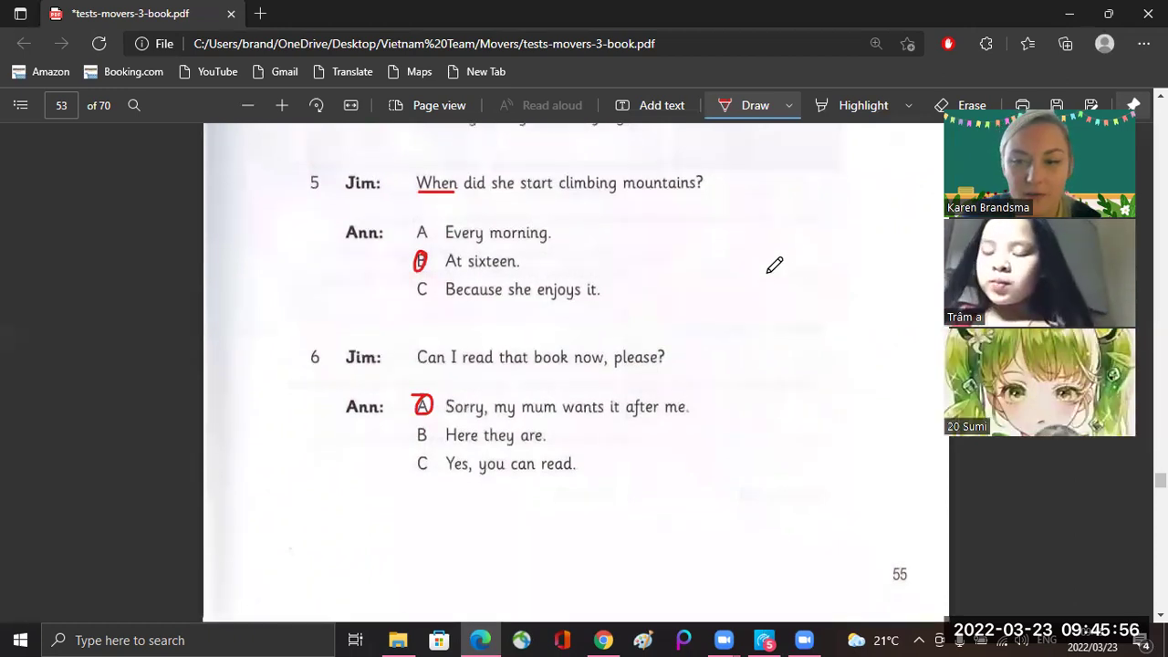
On page 55, underline the first-row picture words rode, home and handbag in red.
scroll(794, 241, down, 5)
scroll(797, 240, down, 1)
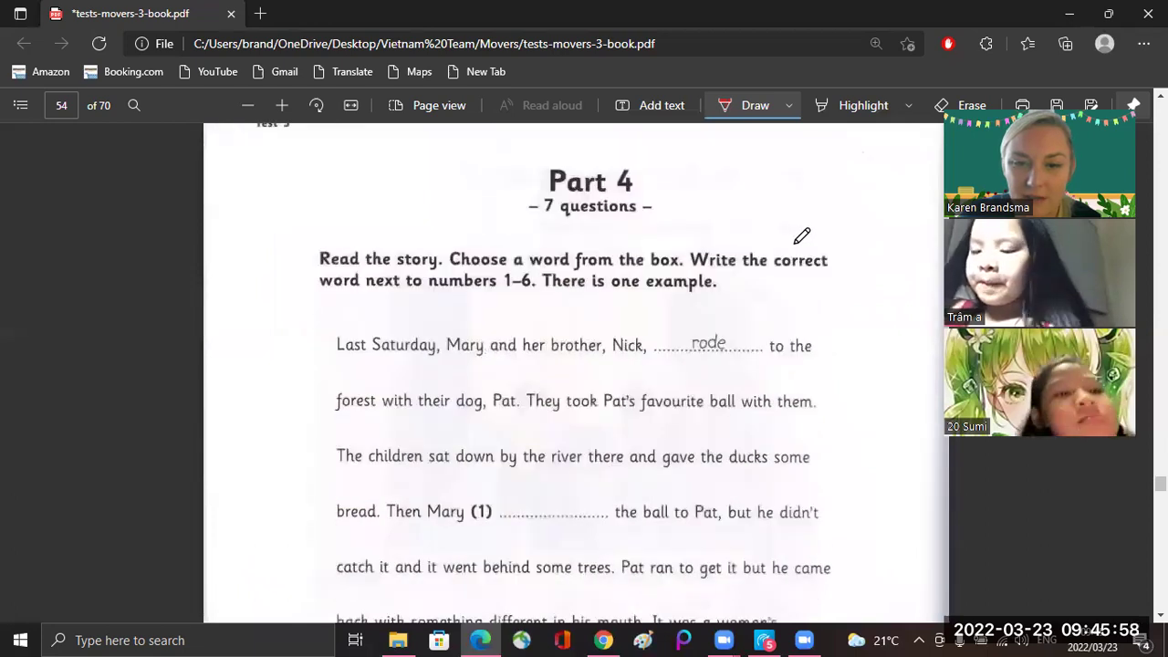
scroll(807, 239, down, 5)
scroll(810, 237, down, 4)
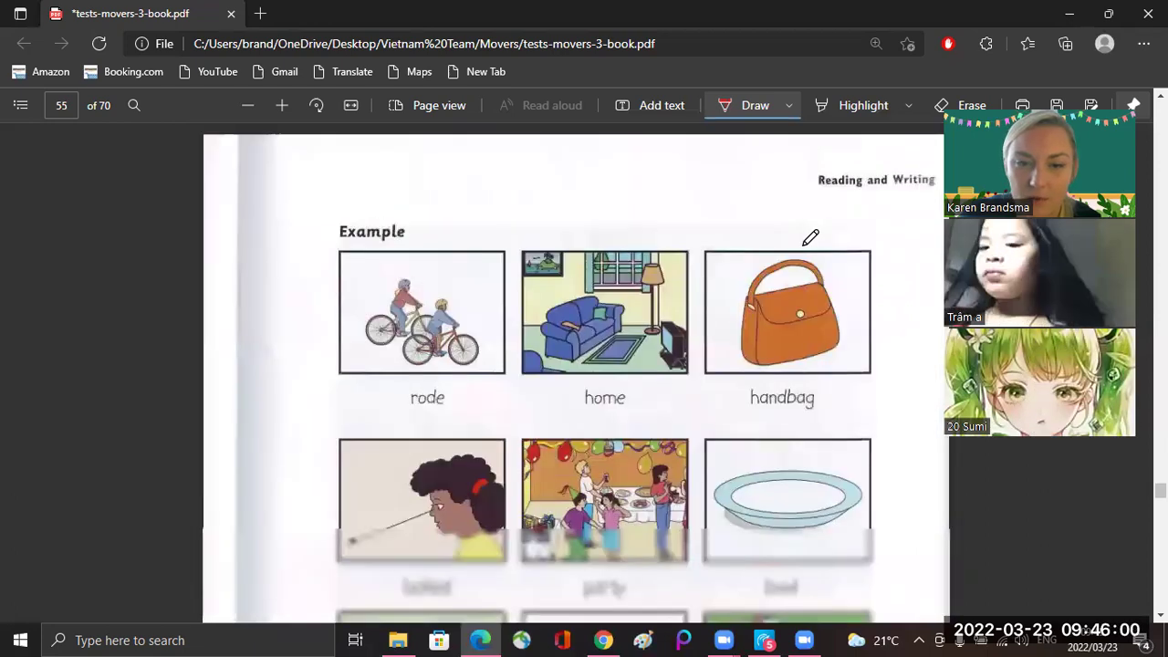
scroll(845, 222, down, 1)
scroll(418, 371, up, 1)
drag(402, 381, 460, 381)
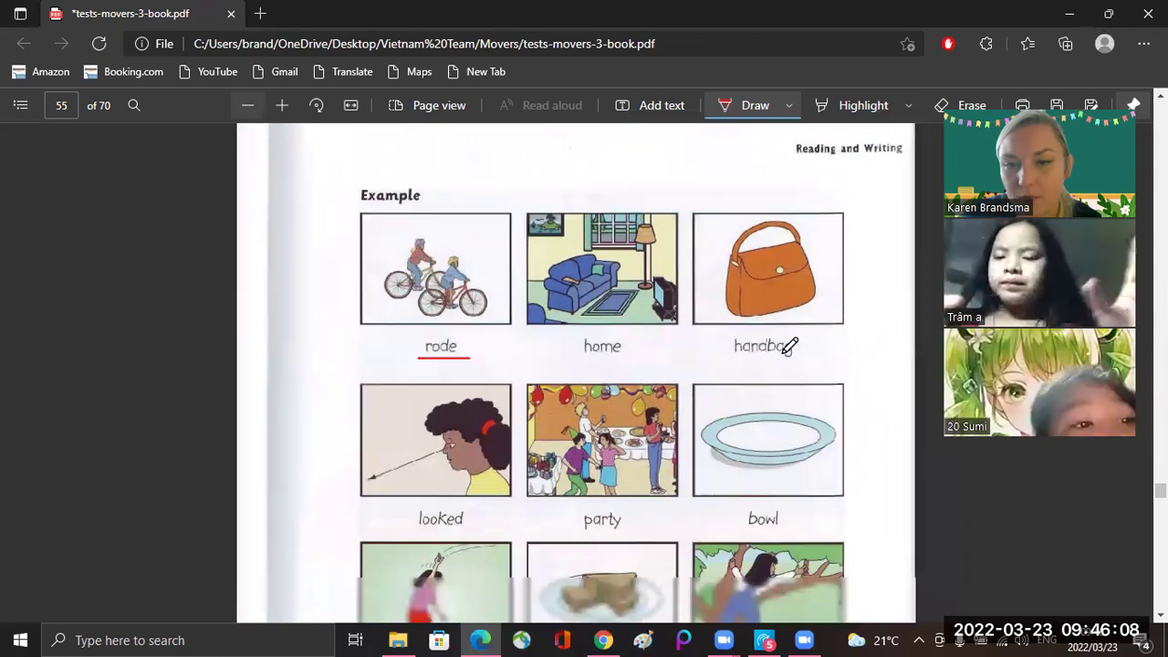
scroll(798, 334, down, 1)
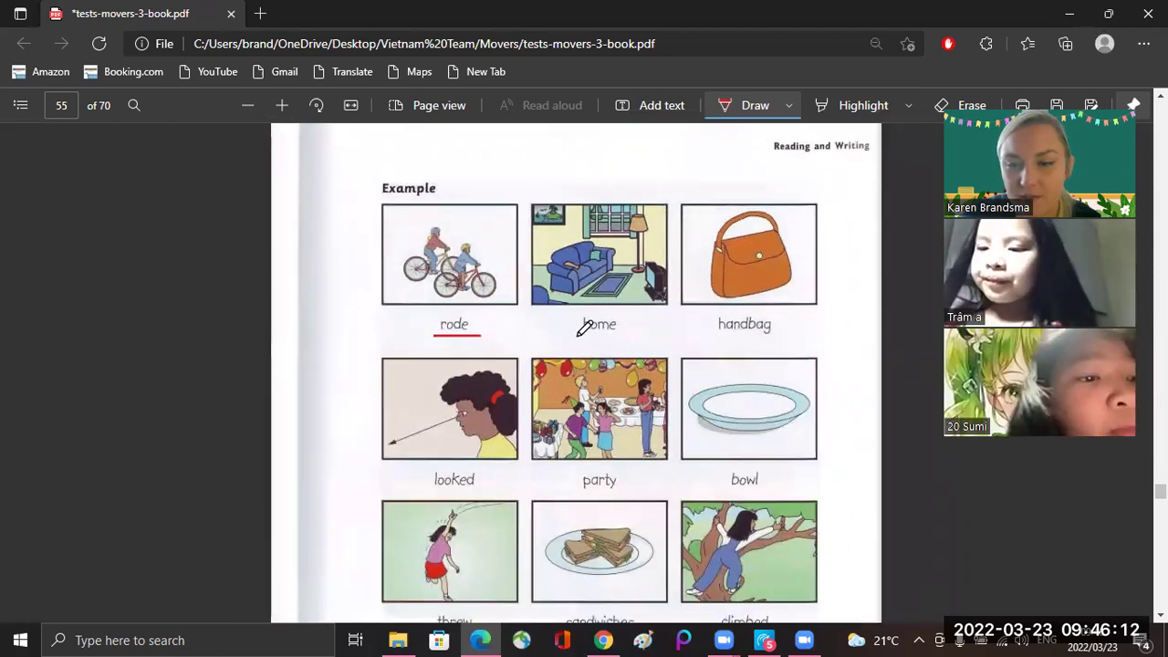
drag(578, 335, 626, 334)
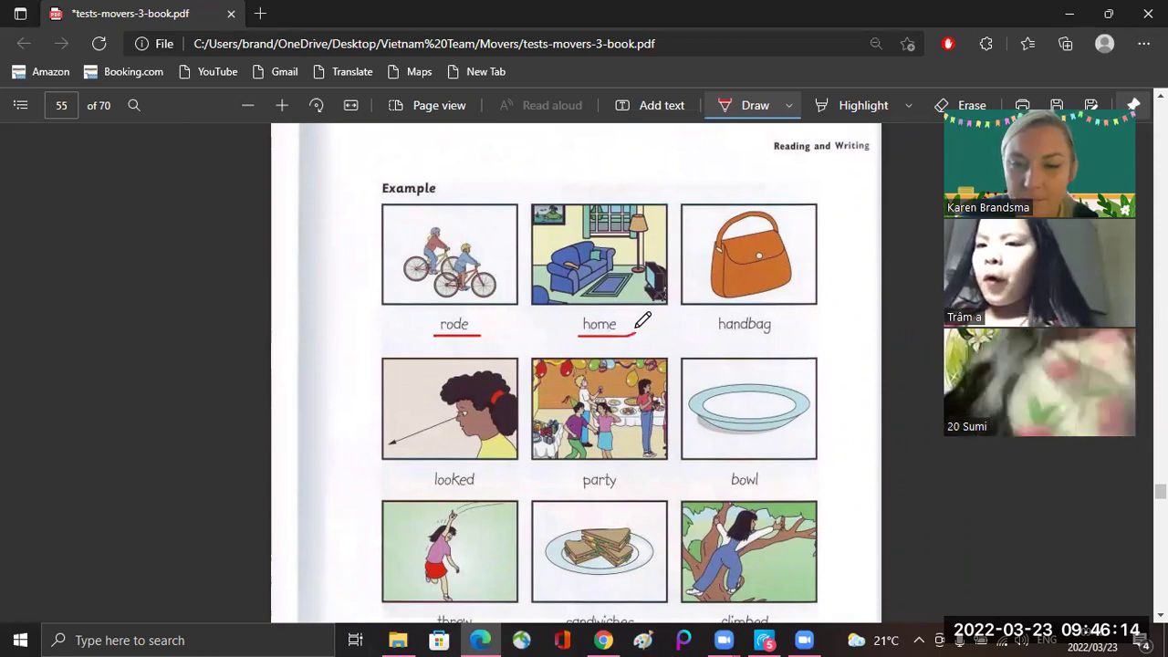
drag(707, 334, 777, 334)
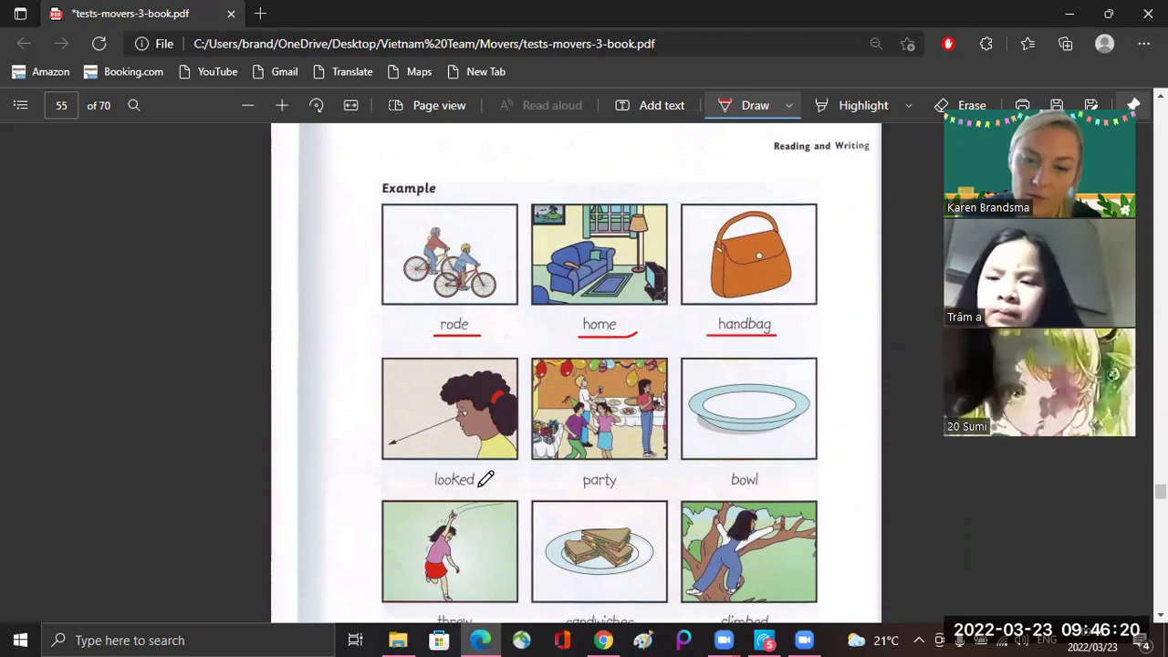
Underline the remaining picture words looked, party, bowl, threw, sandwiches and climbed in red.
drag(478, 487, 434, 486)
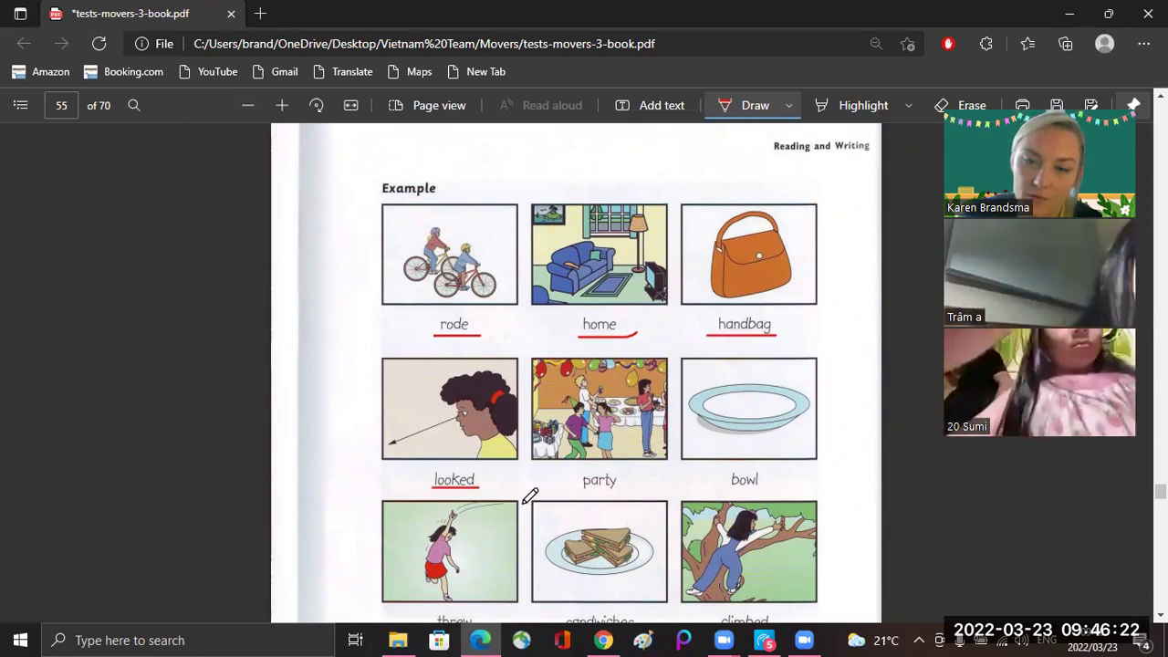
drag(621, 489, 577, 489)
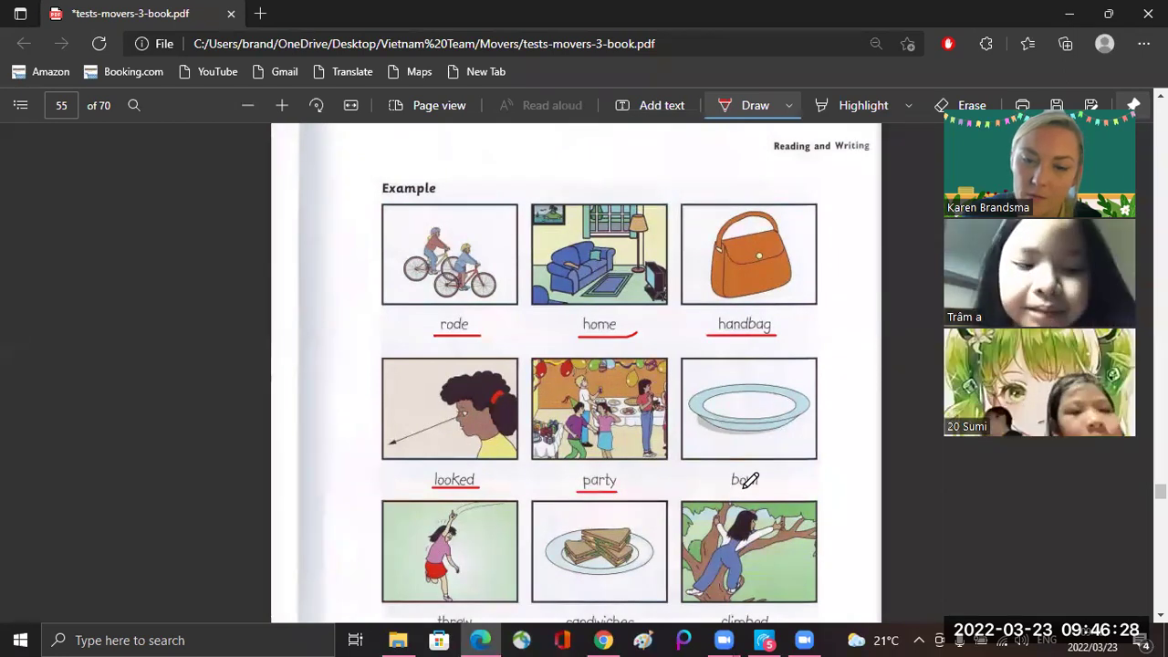
drag(750, 490, 721, 489)
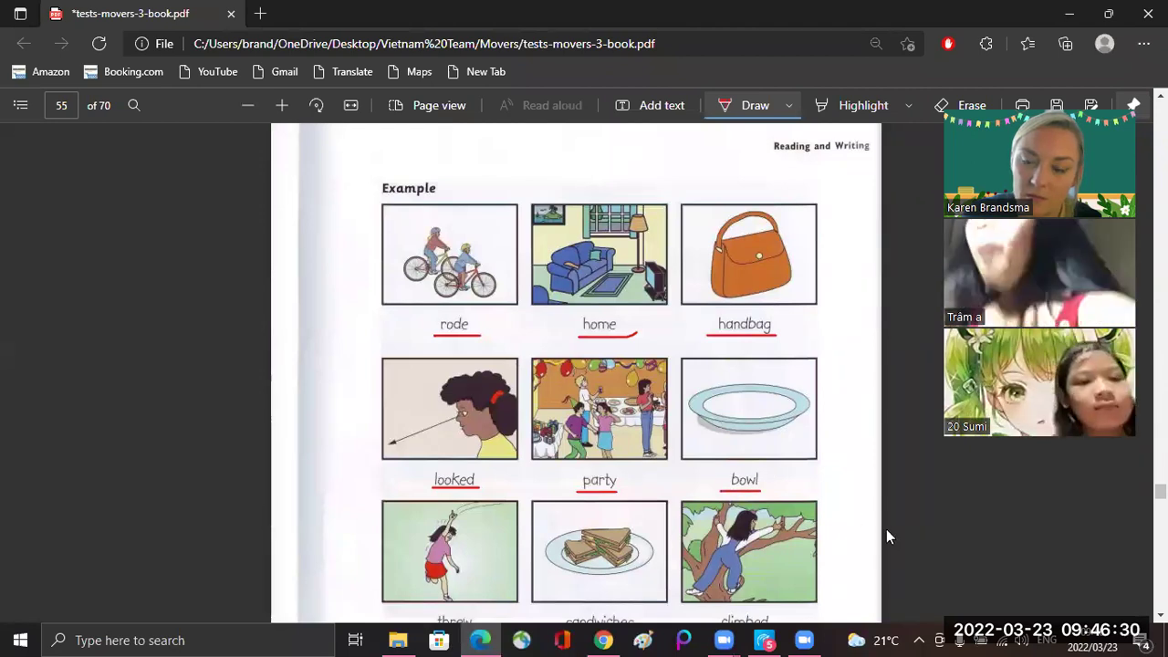
scroll(490, 544, down, 1)
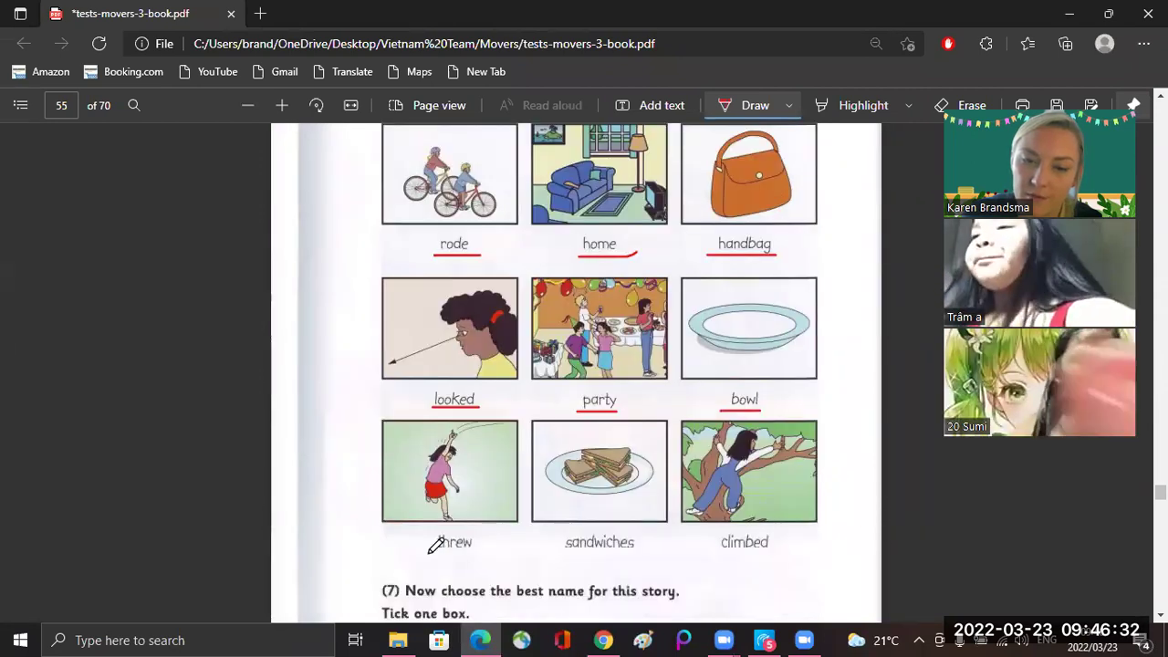
drag(470, 553, 429, 552)
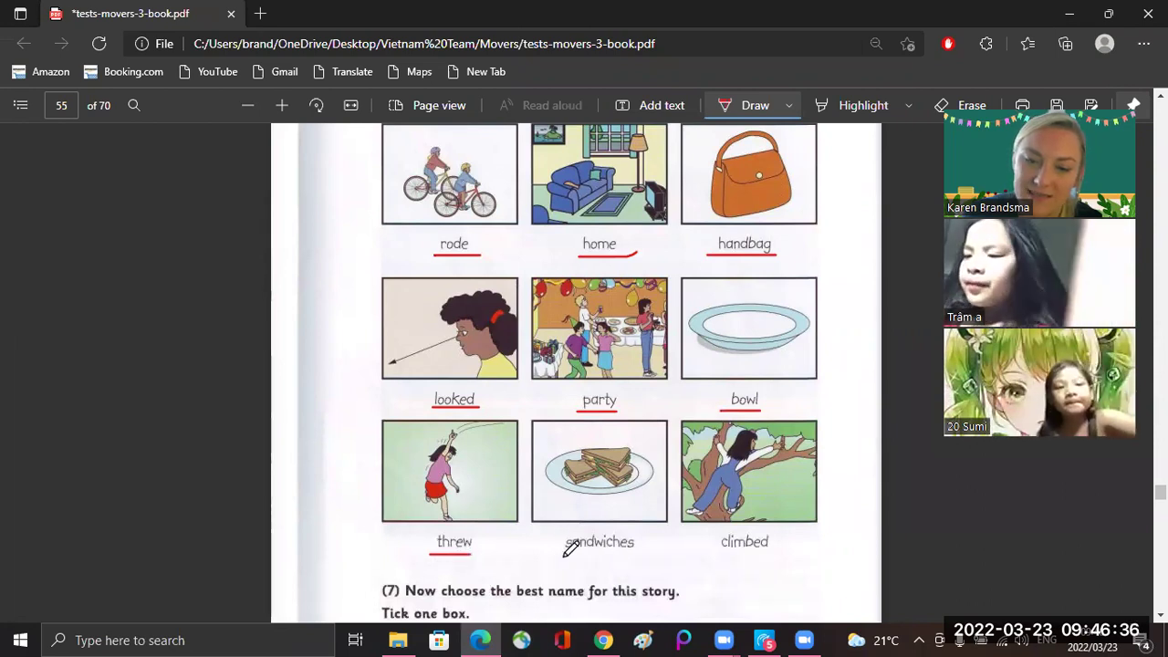
drag(563, 554, 649, 565)
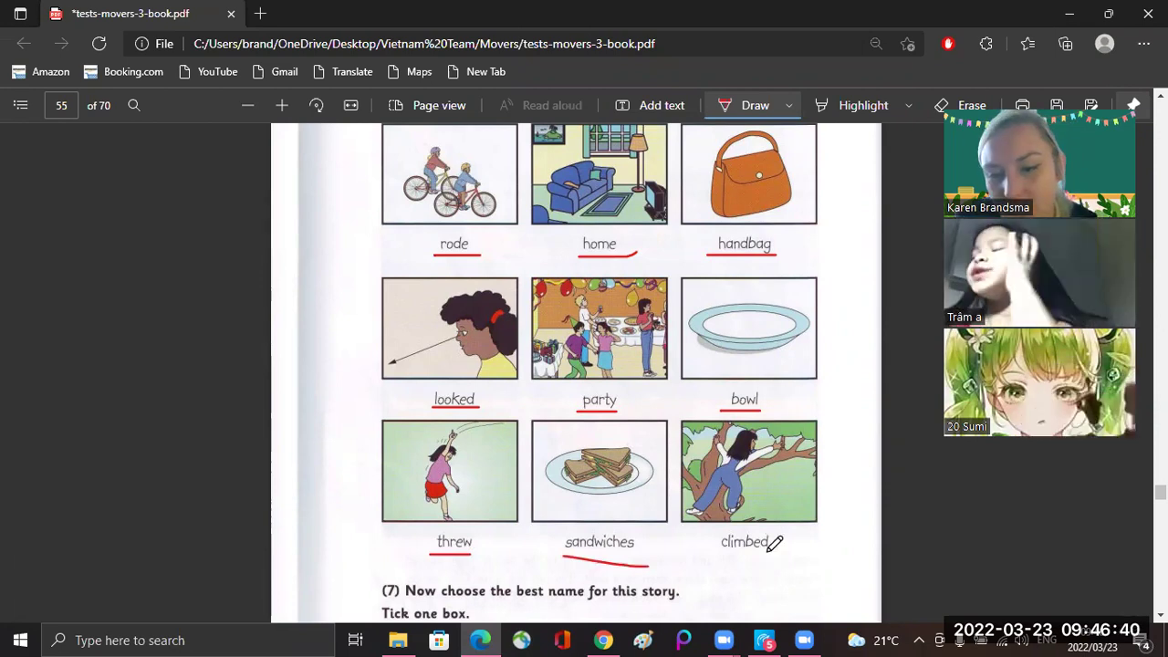
drag(717, 550, 779, 549)
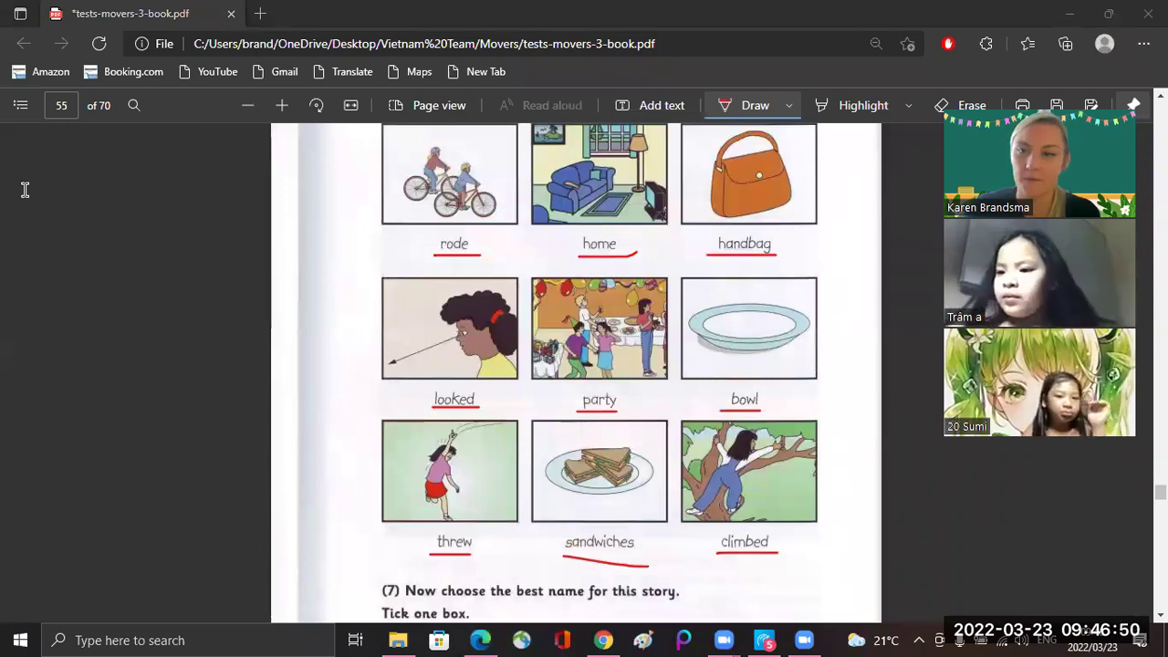
scroll(539, 169, up, 1)
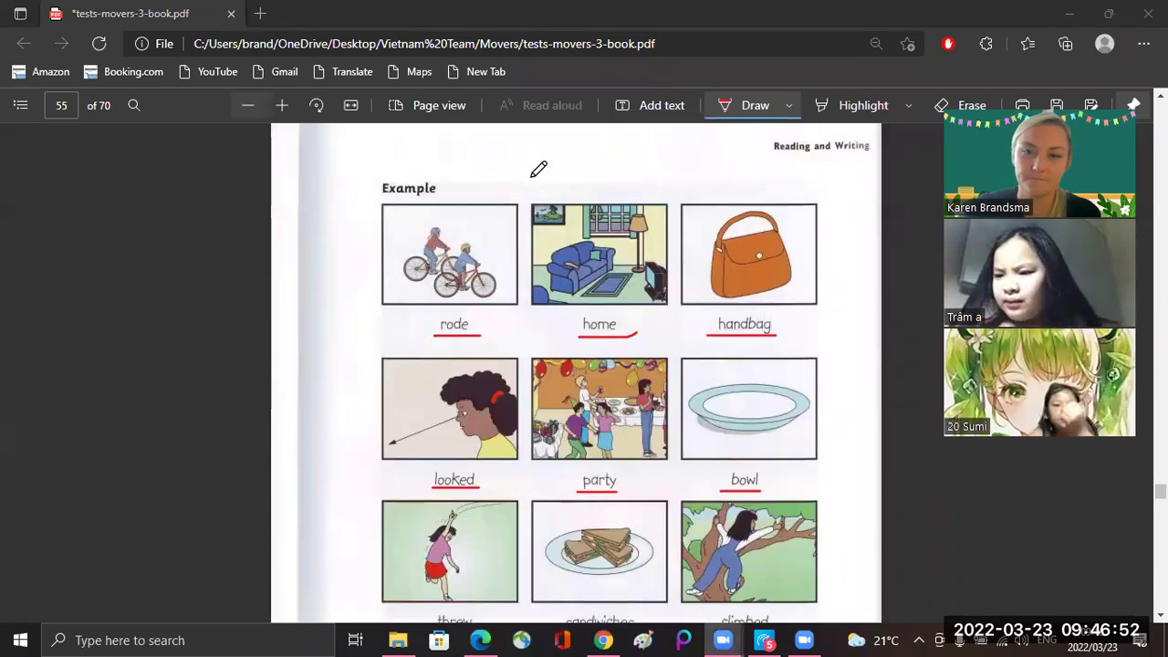
scroll(511, 187, down, 1)
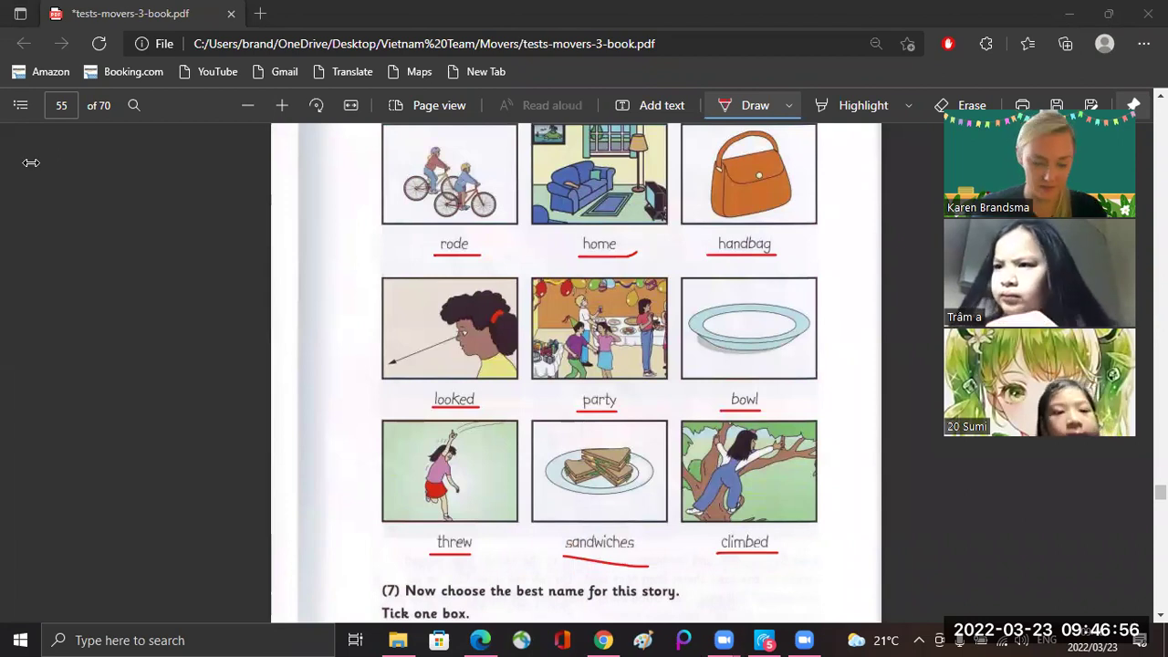
Add home, handbag, looked and party on new lines below rode in the margin text list.
click(87, 164)
text(rode)
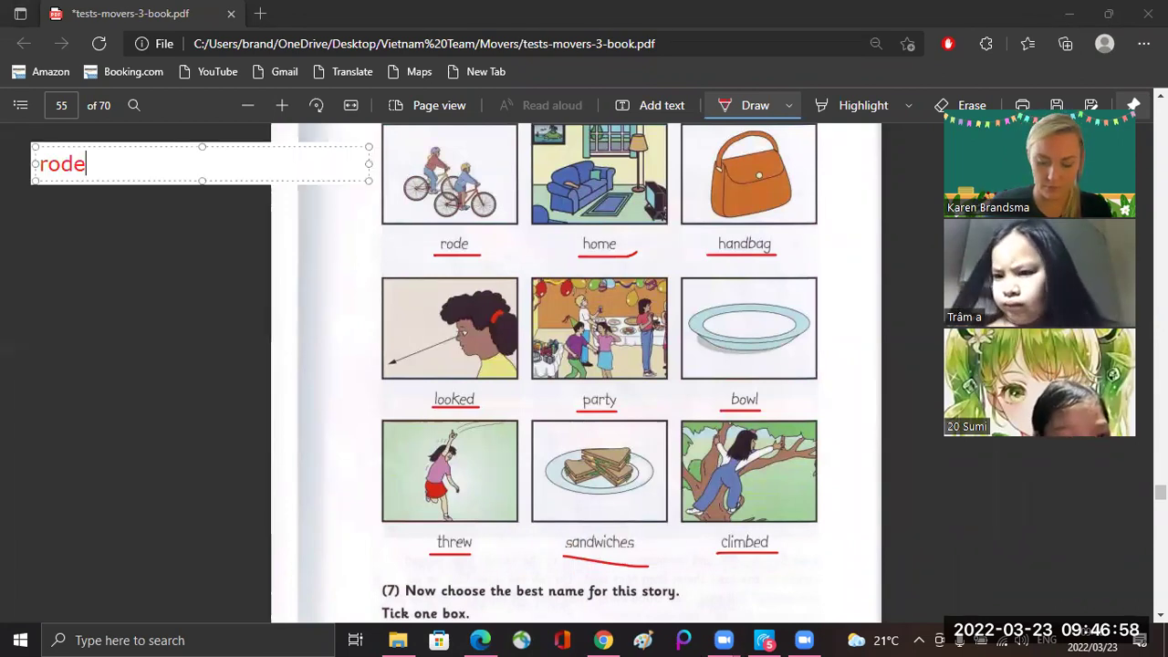
key(Return)
text(ho)
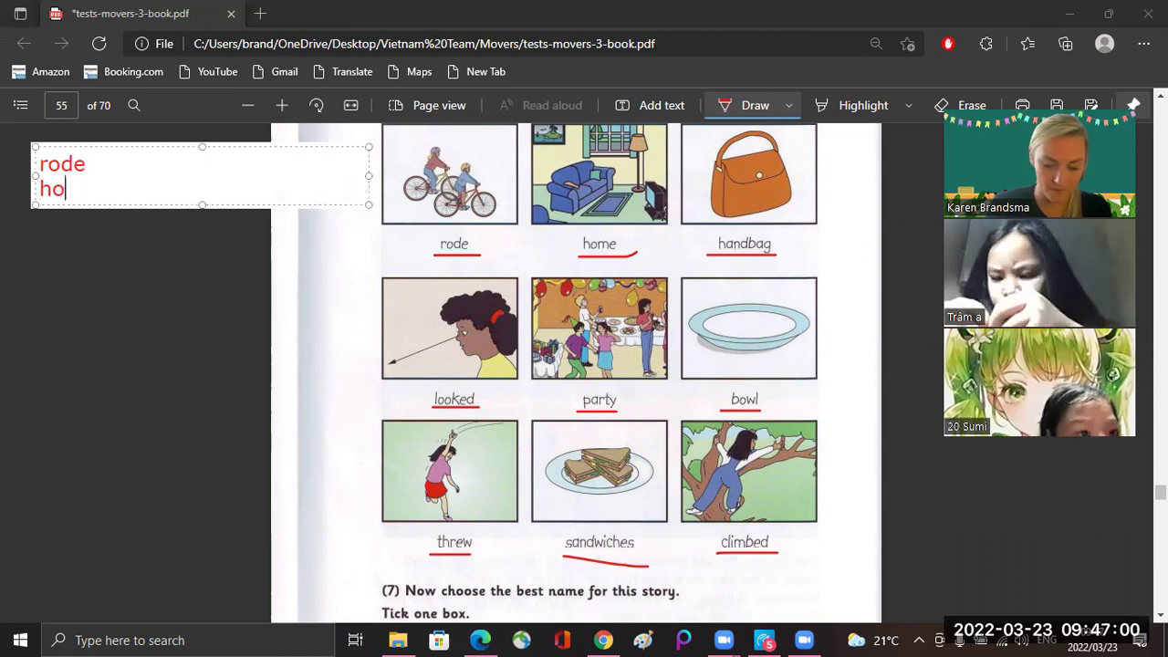
text(me)
key(Return)
text(han)
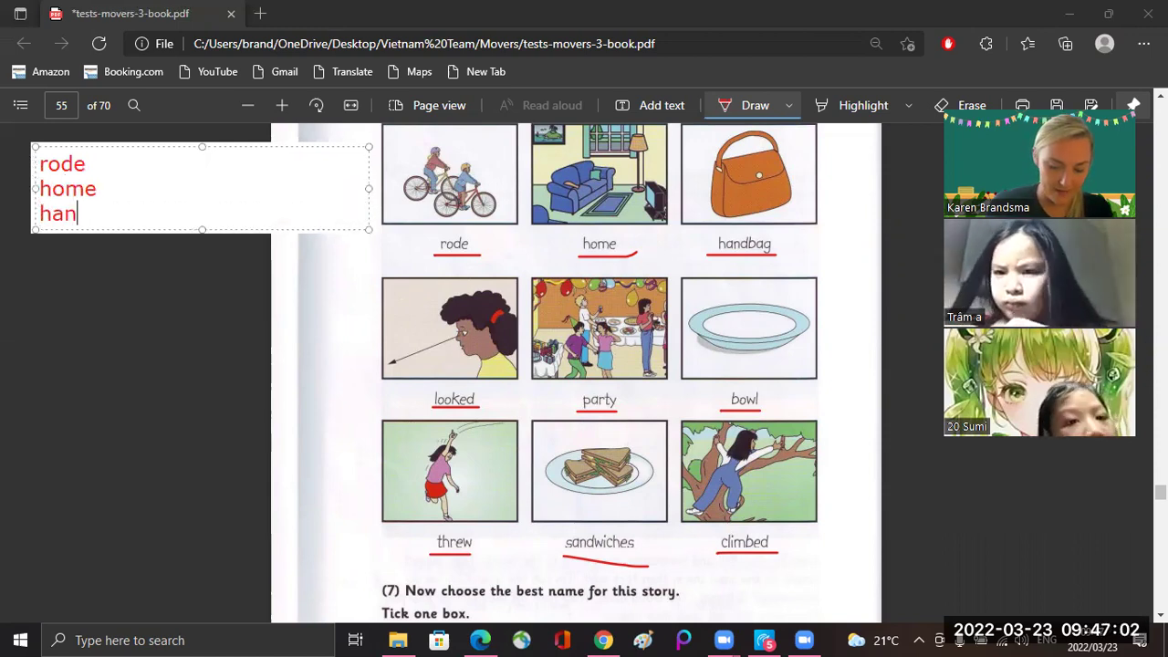
text(dbag)
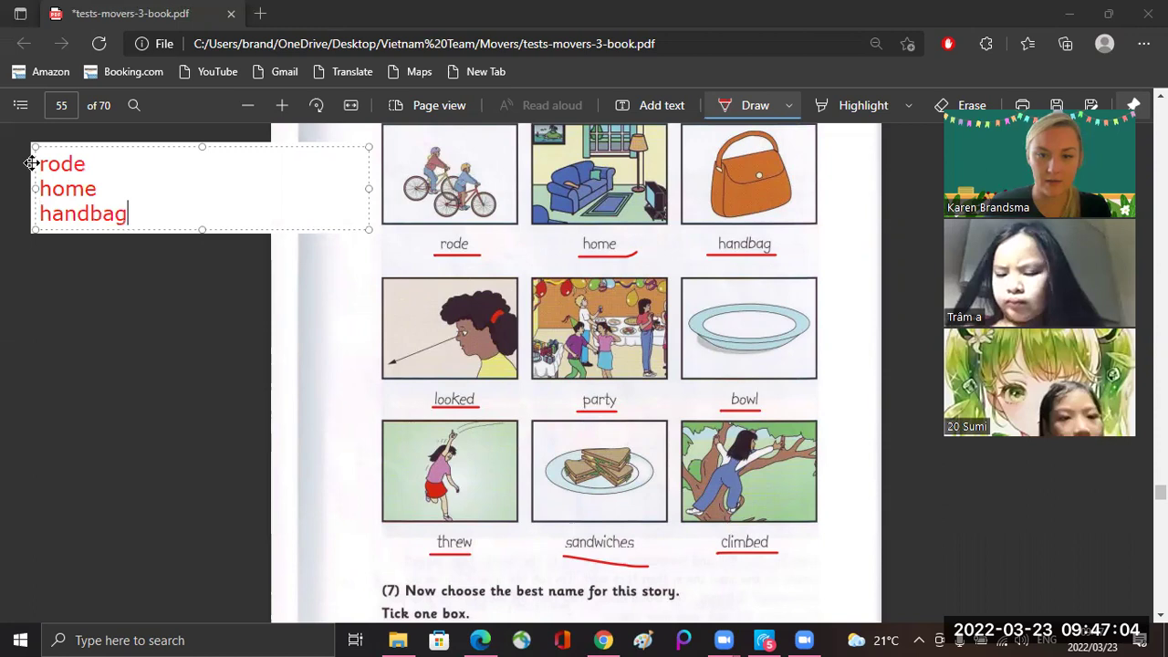
key(Return)
text(lo)
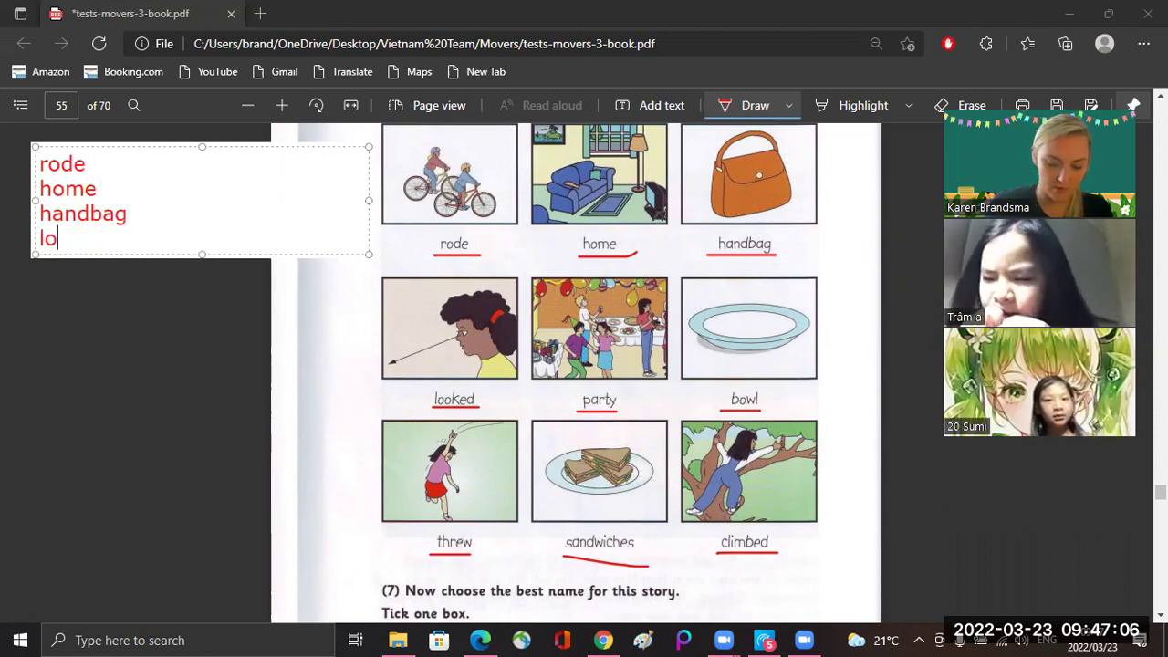
text(oked)
key(Return)
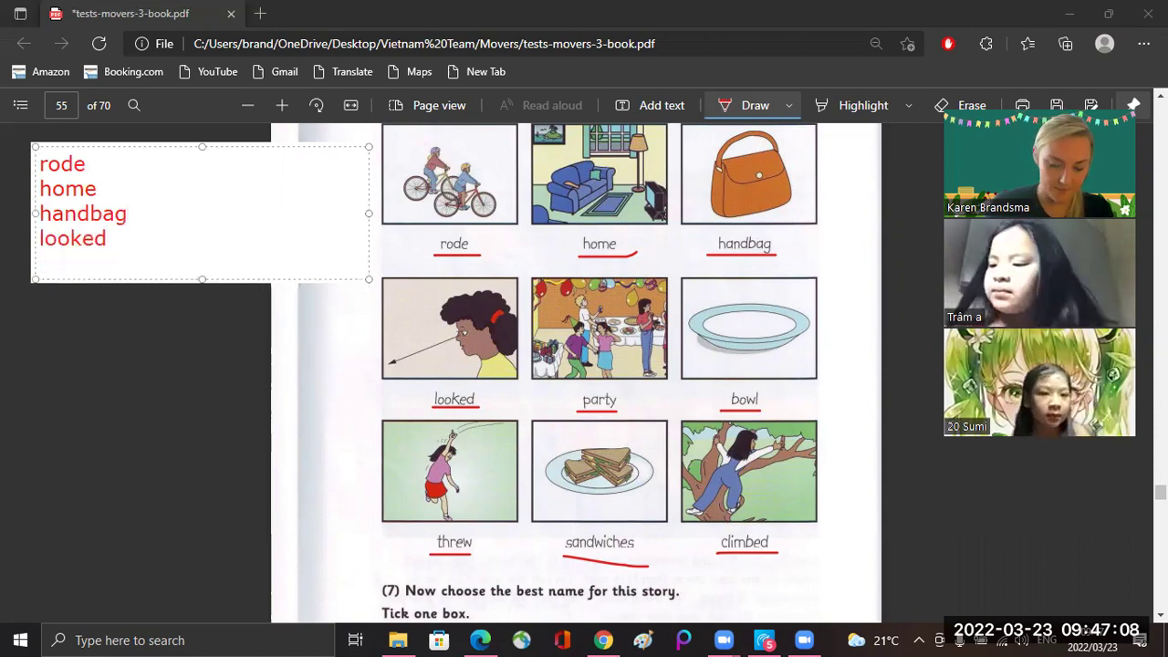
text(party)
Finish the margin list with bowl, threw, sandwiches and climbed, and commit the text box.
key(Return)
text(bowl)
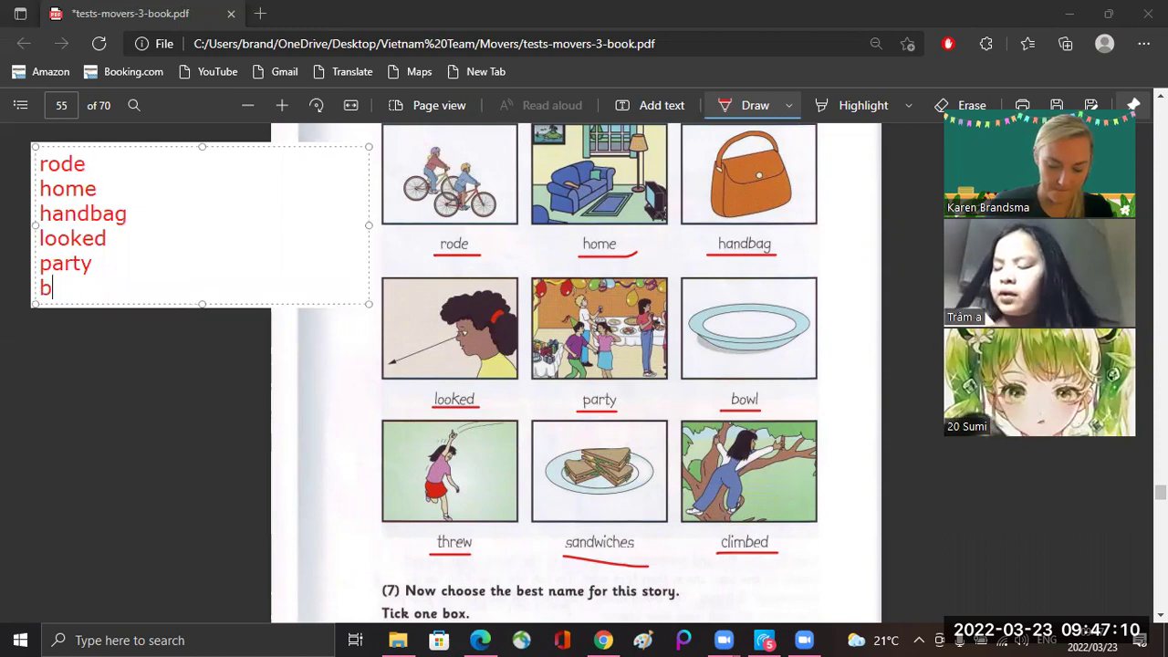
key(Return)
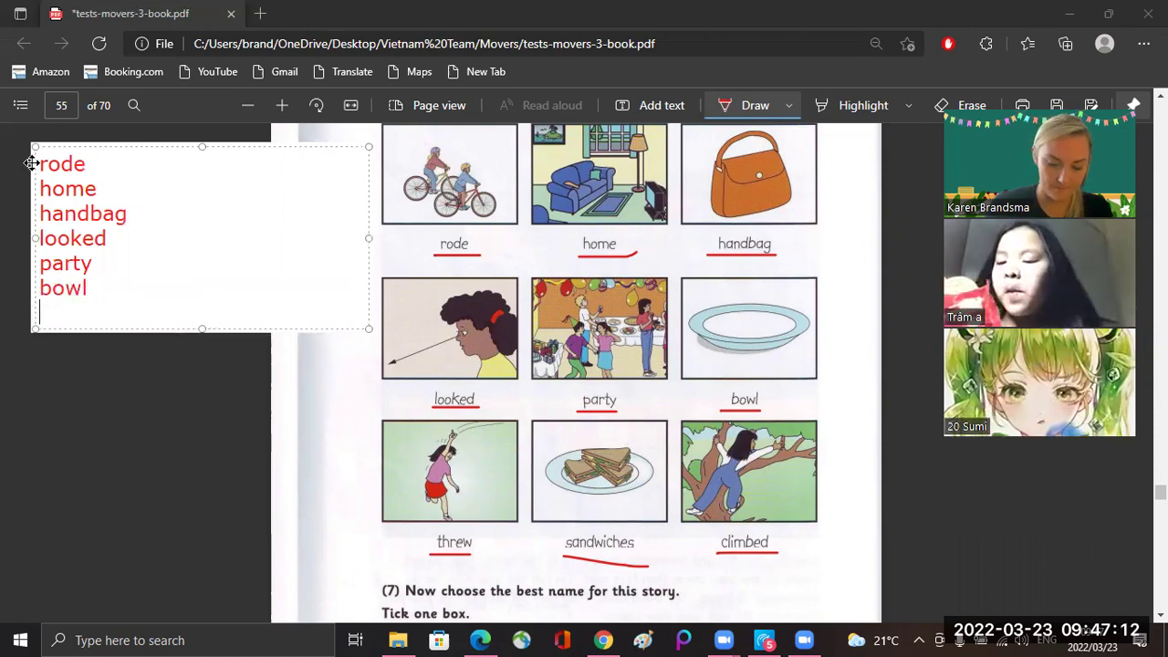
text(threw)
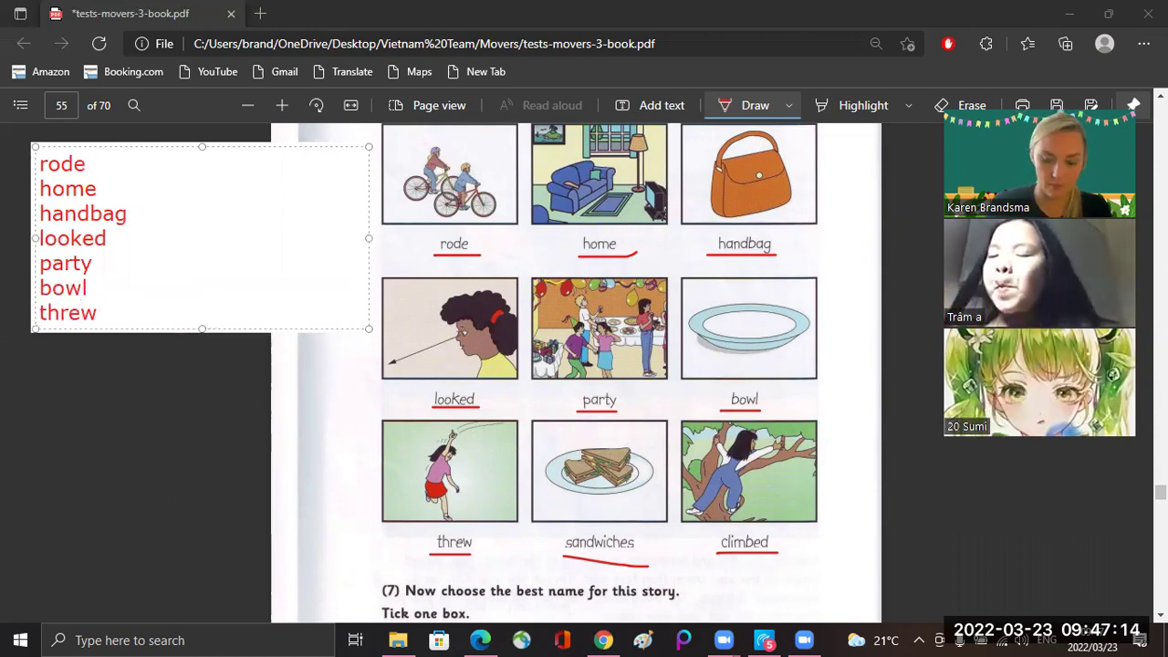
key(Return)
text(sandwiches)
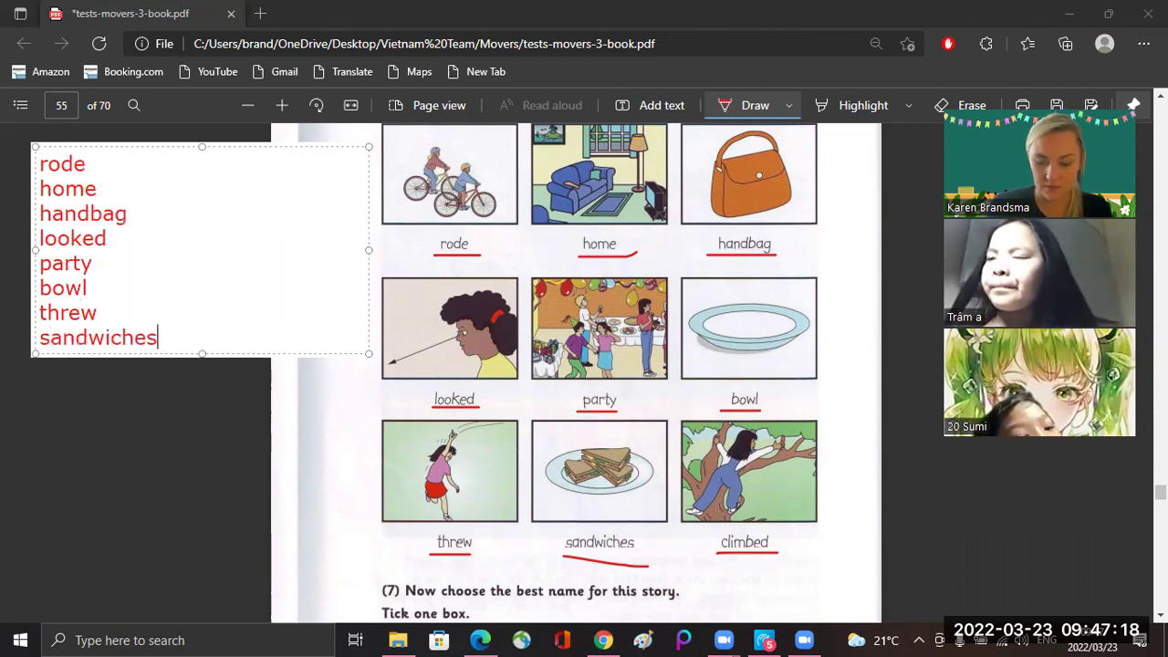
key(Return)
text(climbed)
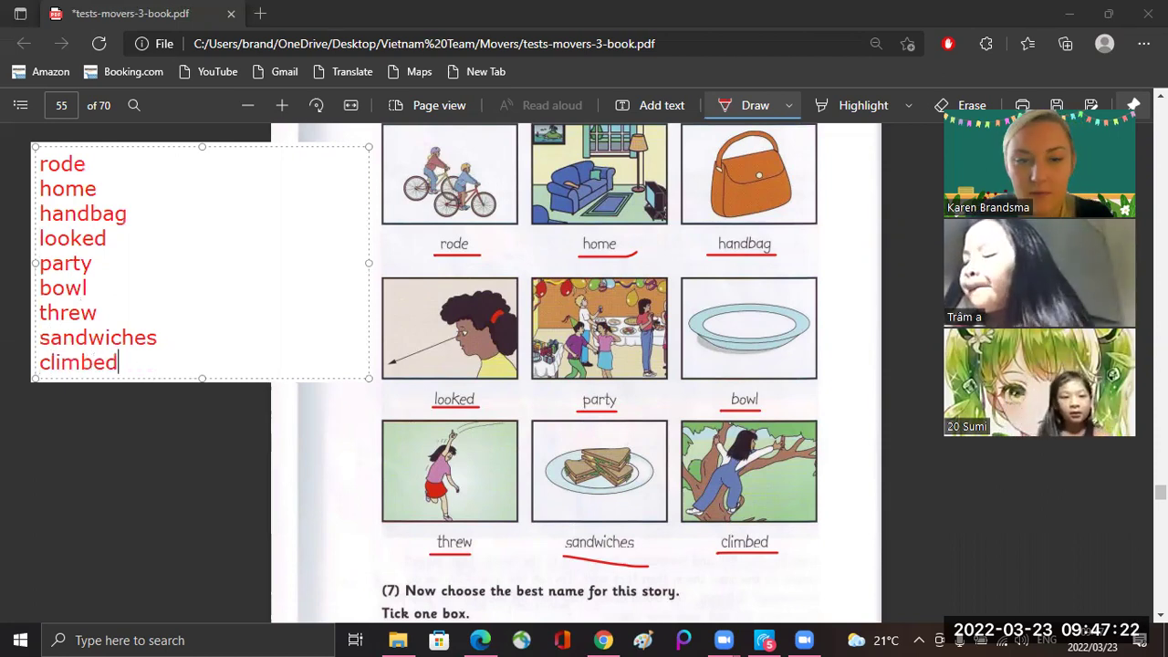
click(213, 455)
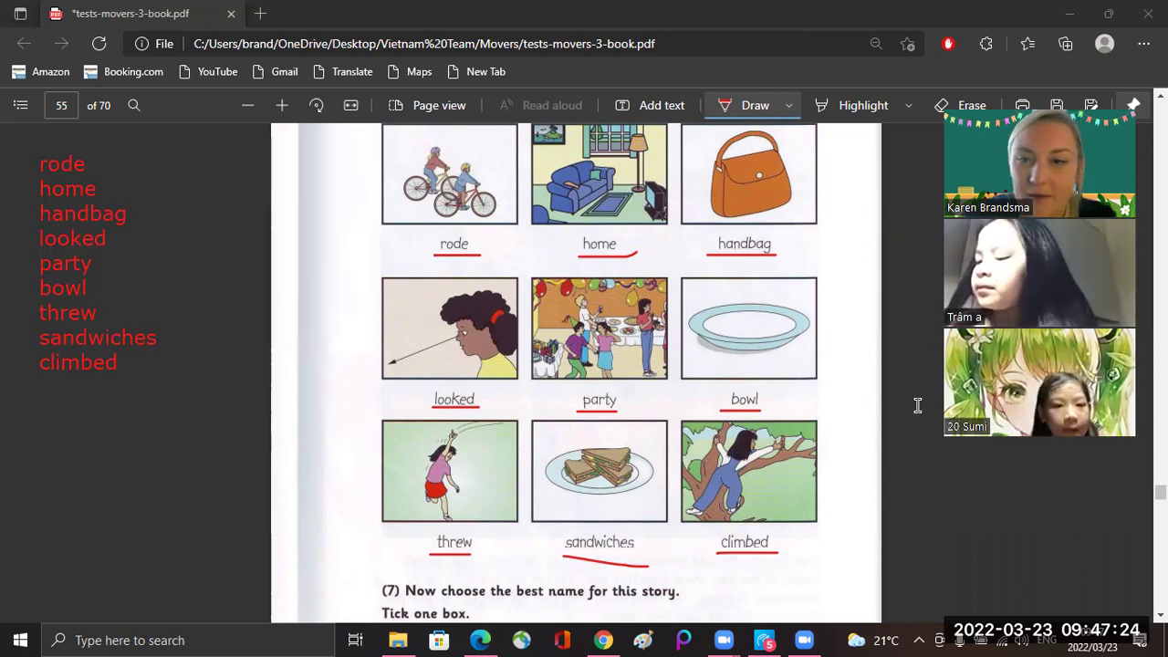
Scroll up to the page 54 story and draw a short red break line after 'bread.'.
scroll(906, 319, up, 5)
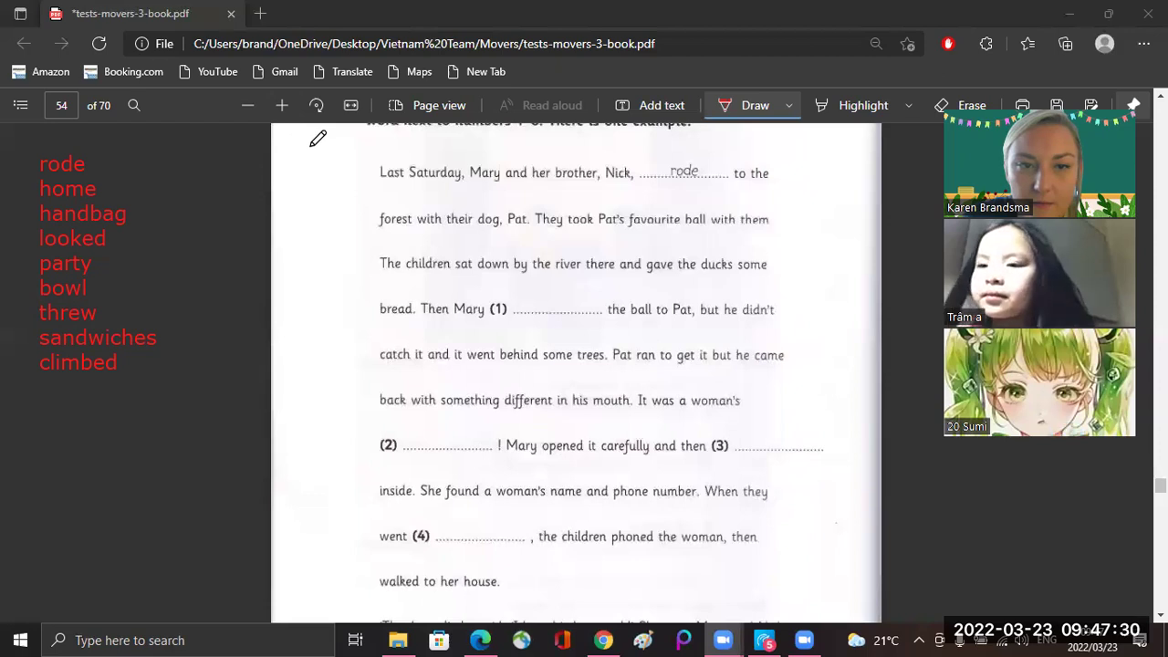
scroll(318, 137, up, 1)
scroll(318, 138, up, 1)
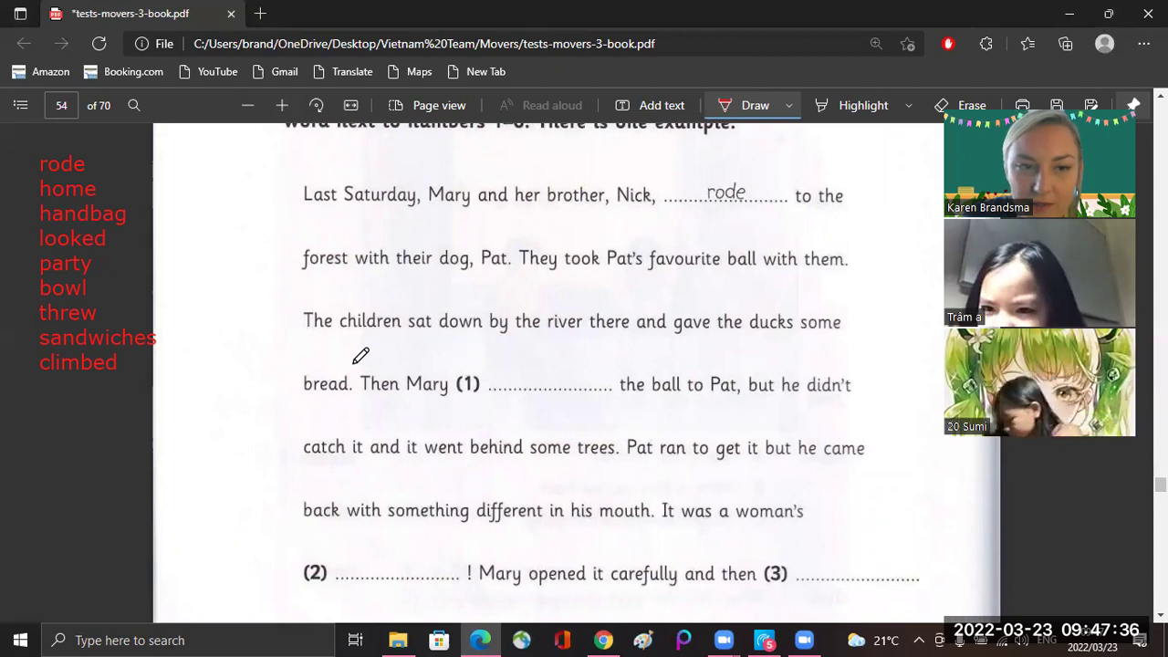
drag(356, 368, 355, 393)
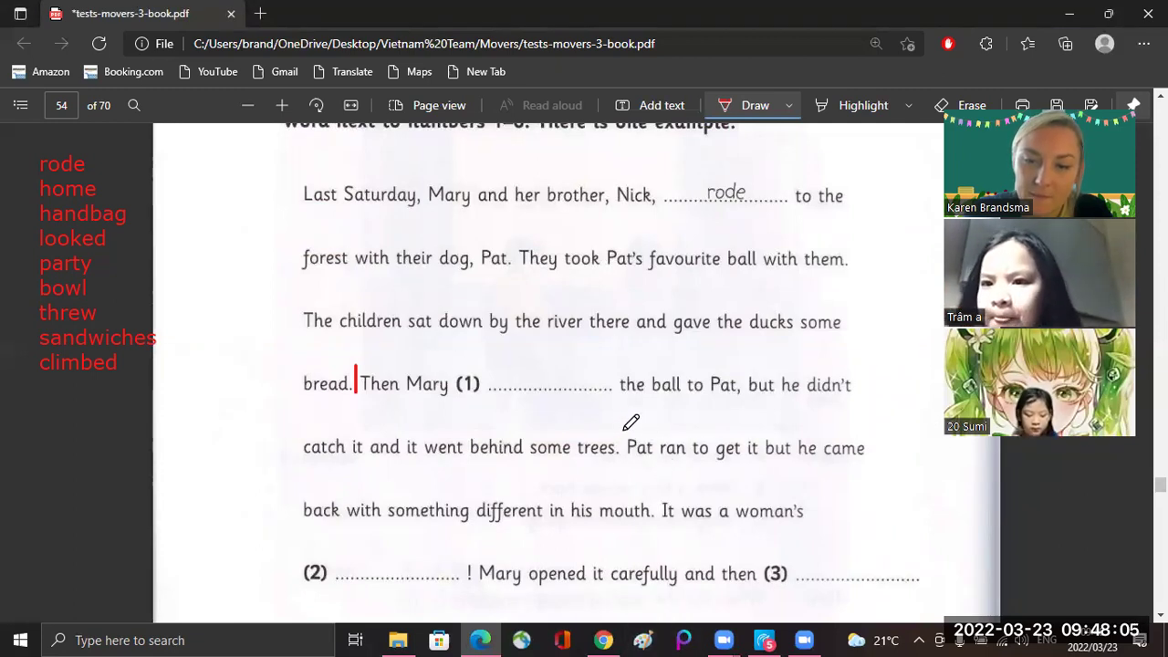
Draw a break line before 'Pat ran' and tick off 'rode' and 'threw' in the margin list.
drag(625, 434, 624, 458)
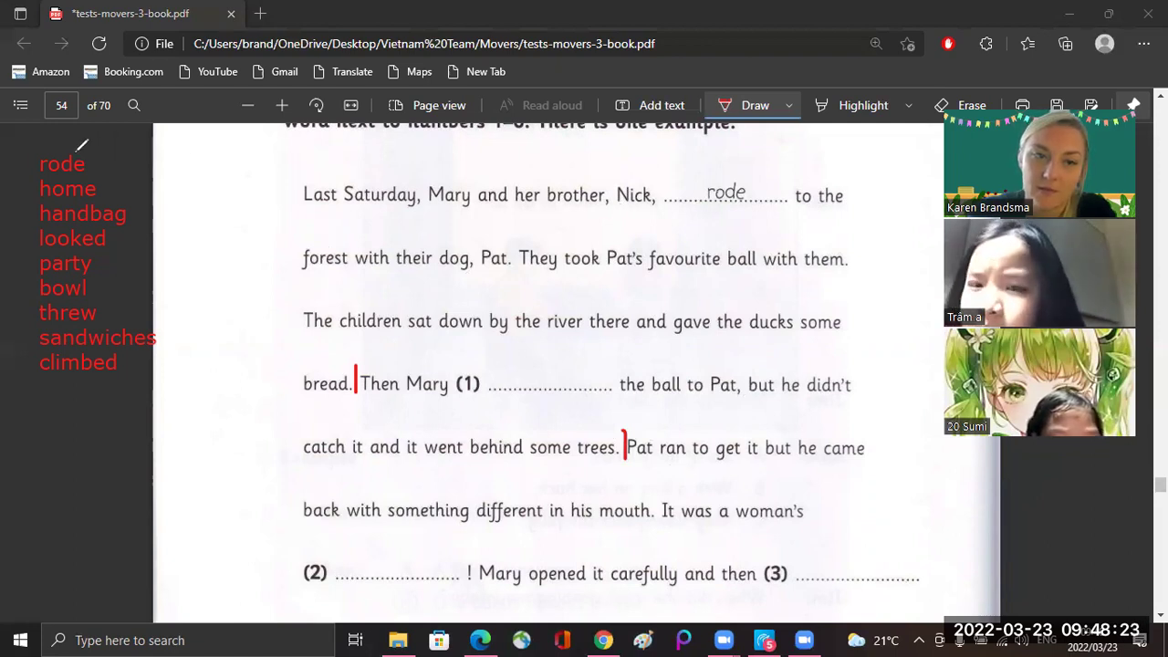
drag(40, 156, 81, 144)
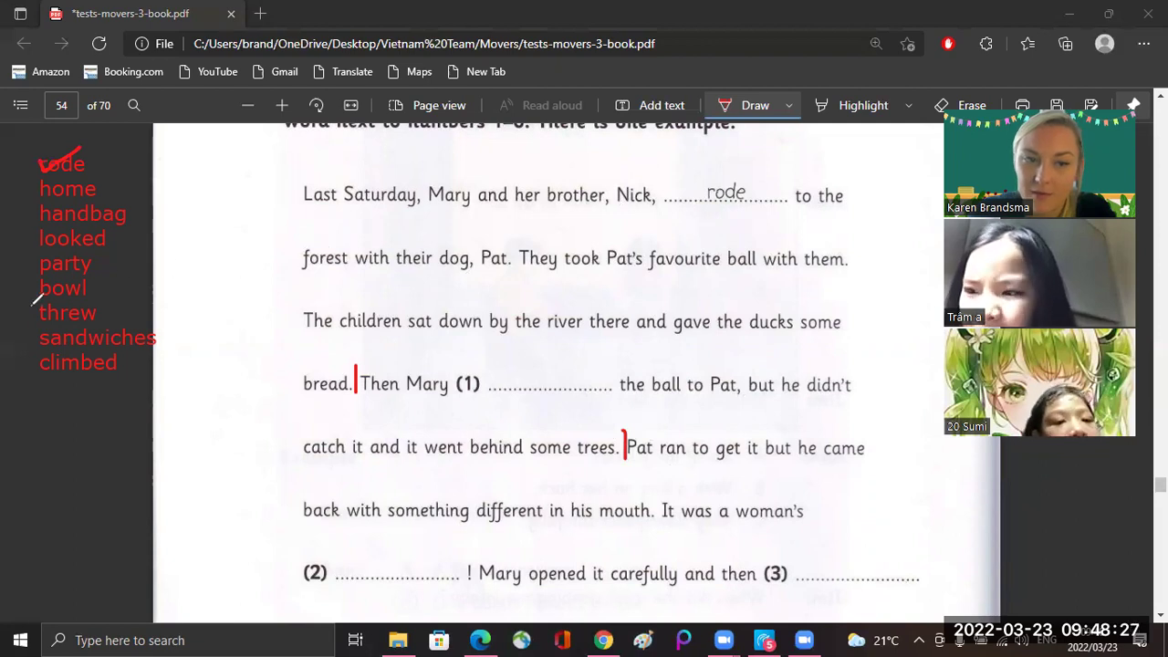
drag(31, 309, 37, 315)
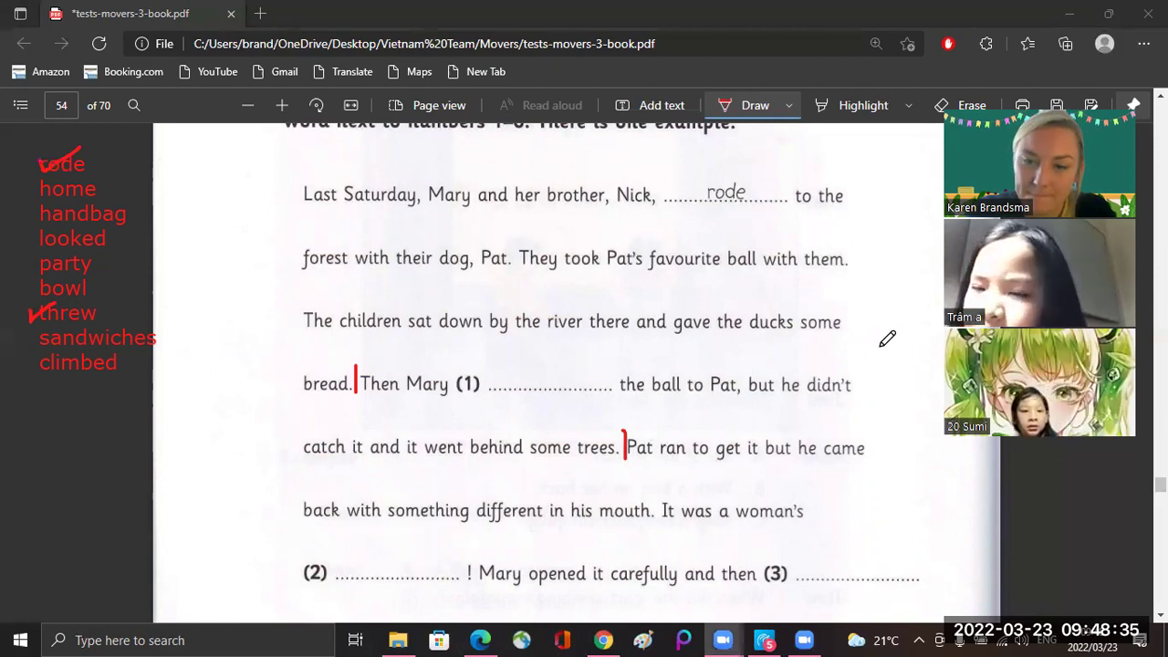
scroll(881, 344, down, 1)
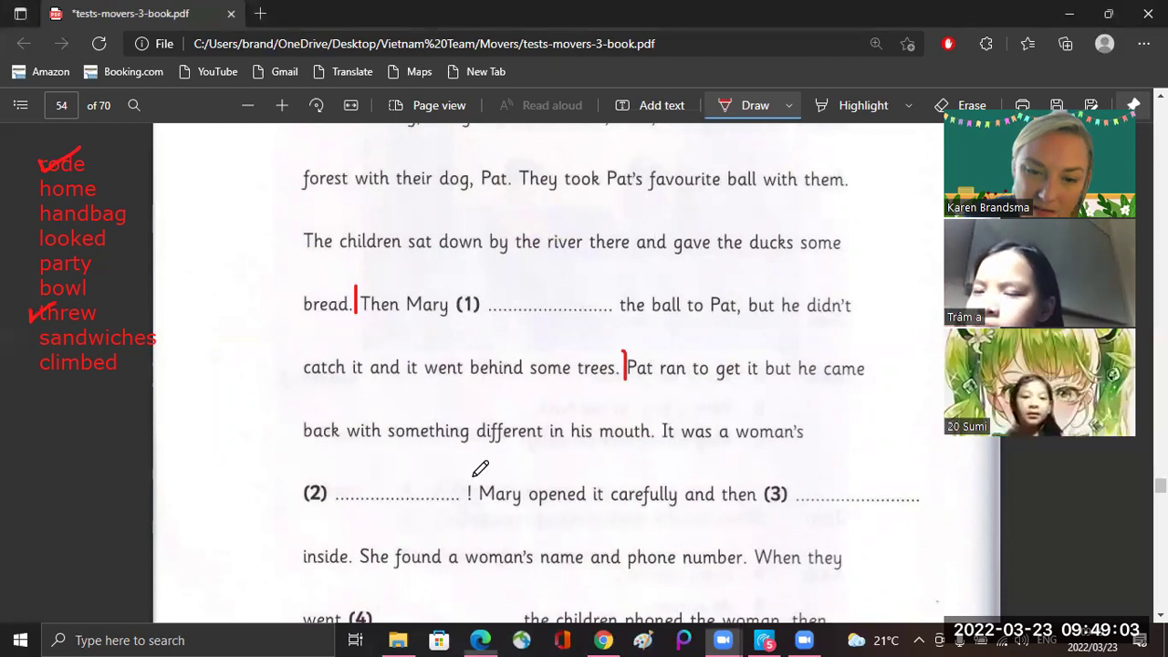
Mark the break before 'Mary opened', sketch a bag, tick 'handbag', then erase the sketch.
drag(475, 477, 476, 516)
scroll(955, 503, down, 3)
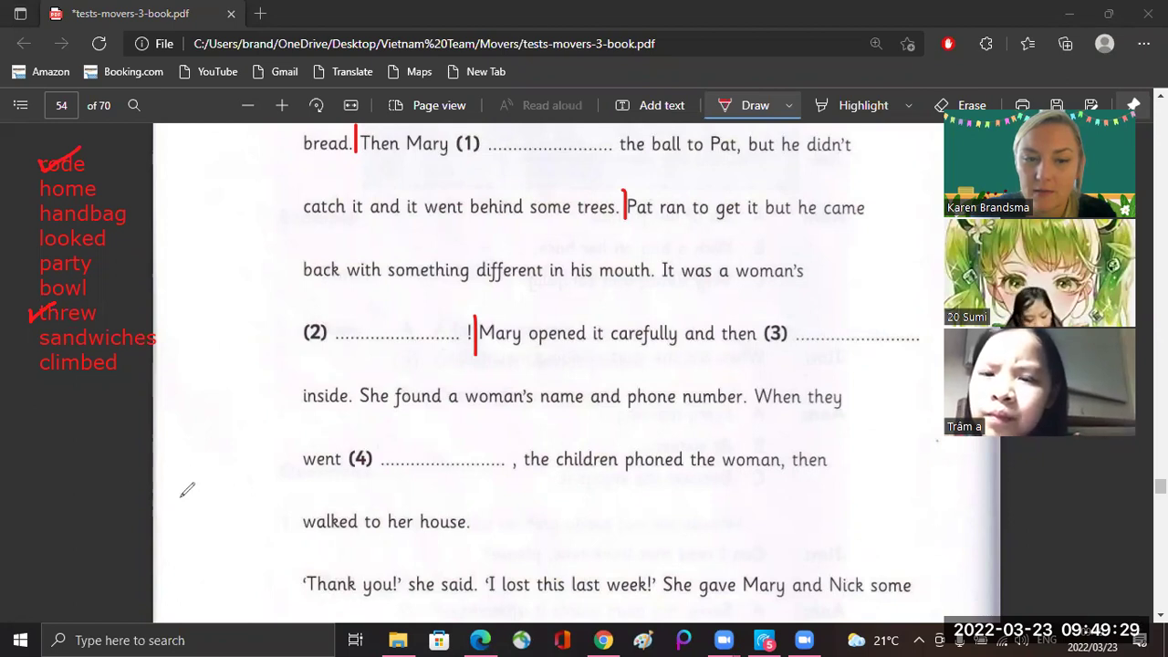
mouse_move(180, 482)
mouse_down()
mouse_move(185, 525)
mouse_move(250, 513)
mouse_move(185, 474)
mouse_move(164, 478)
mouse_move(183, 444)
mouse_move(243, 461)
mouse_move(247, 491)
mouse_move(211, 502)
mouse_move(169, 475)
mouse_move(206, 489)
mouse_up()
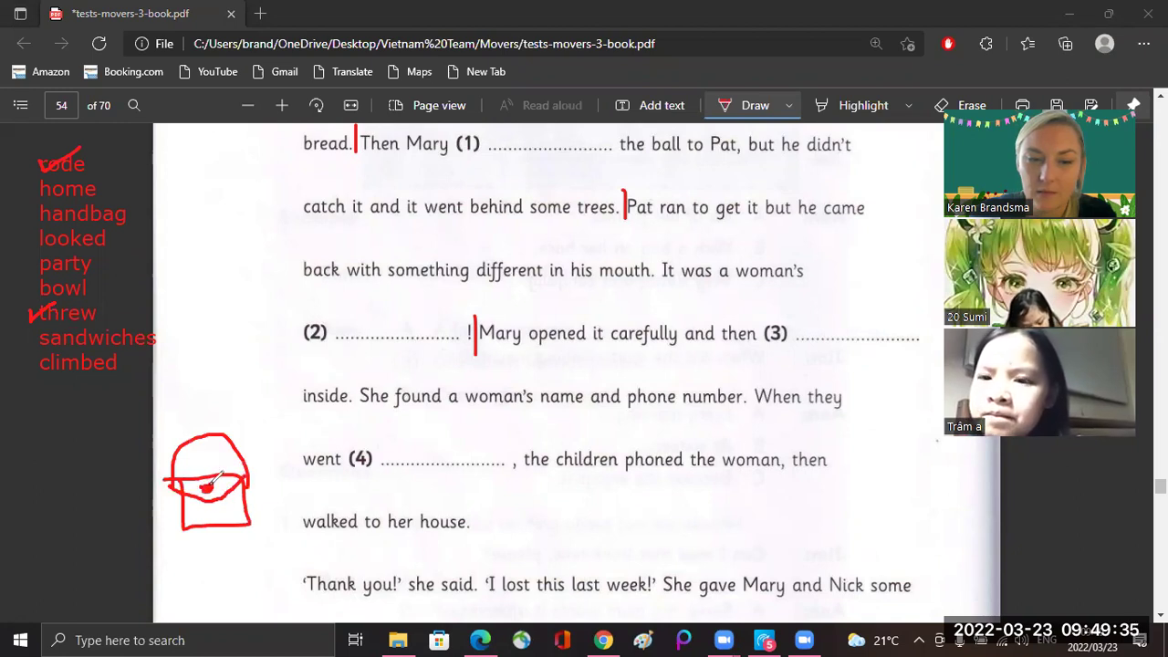
drag(210, 435, 182, 465)
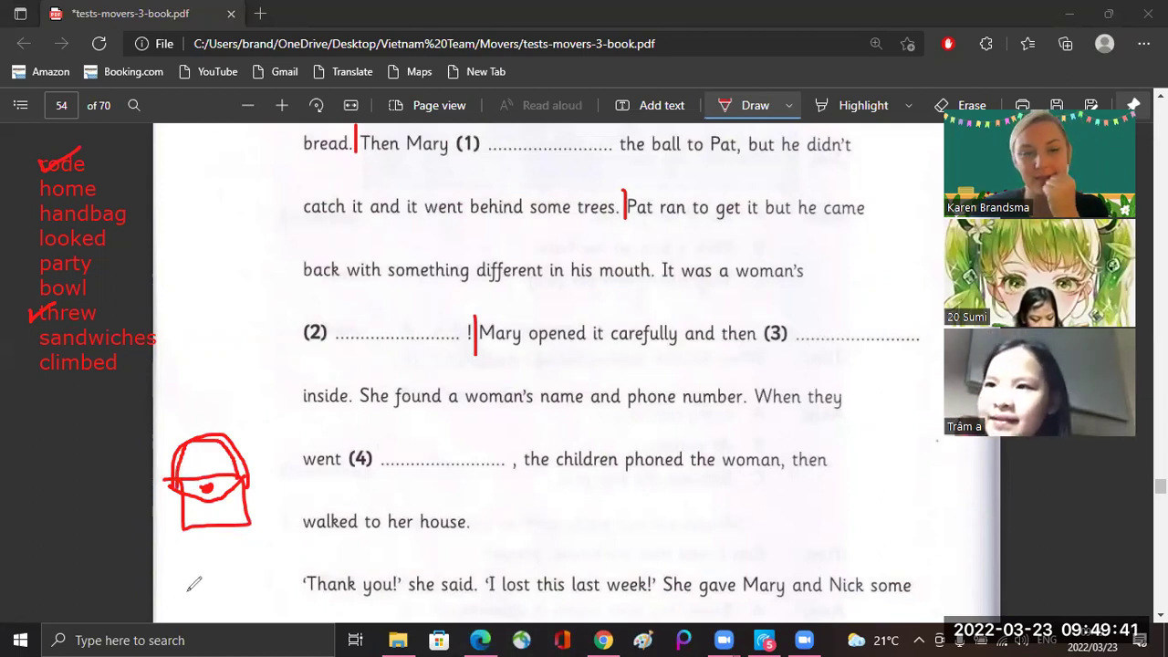
mouse_move(36, 208)
mouse_down()
mouse_move(42, 221)
mouse_move(80, 202)
mouse_up()
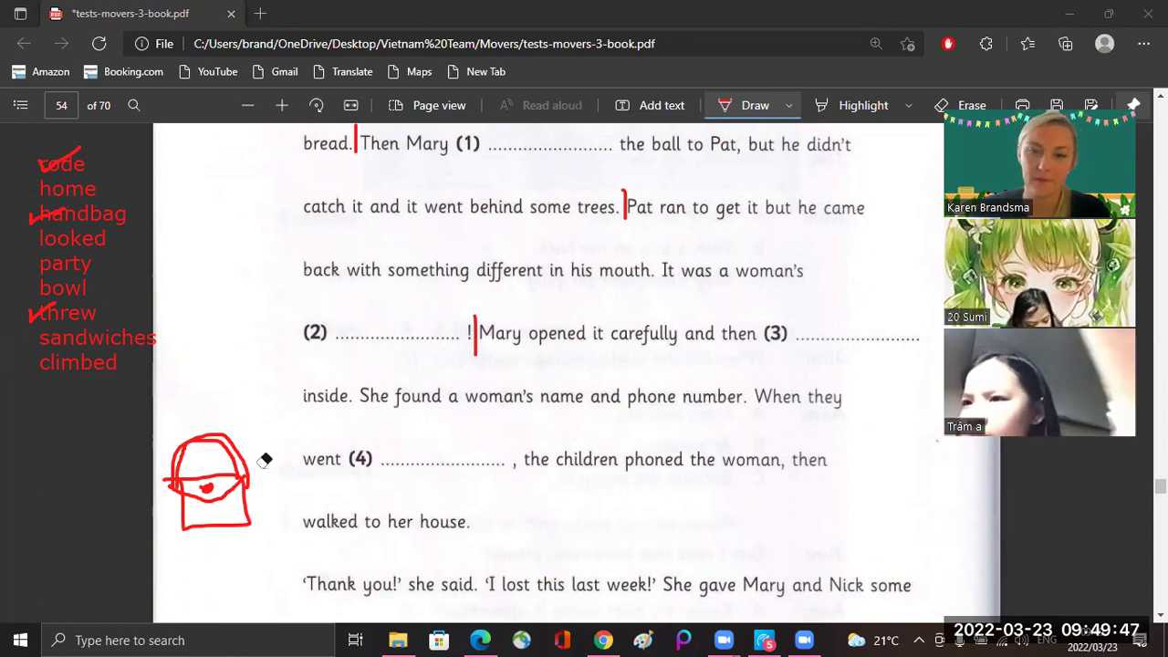
drag(265, 459, 261, 459)
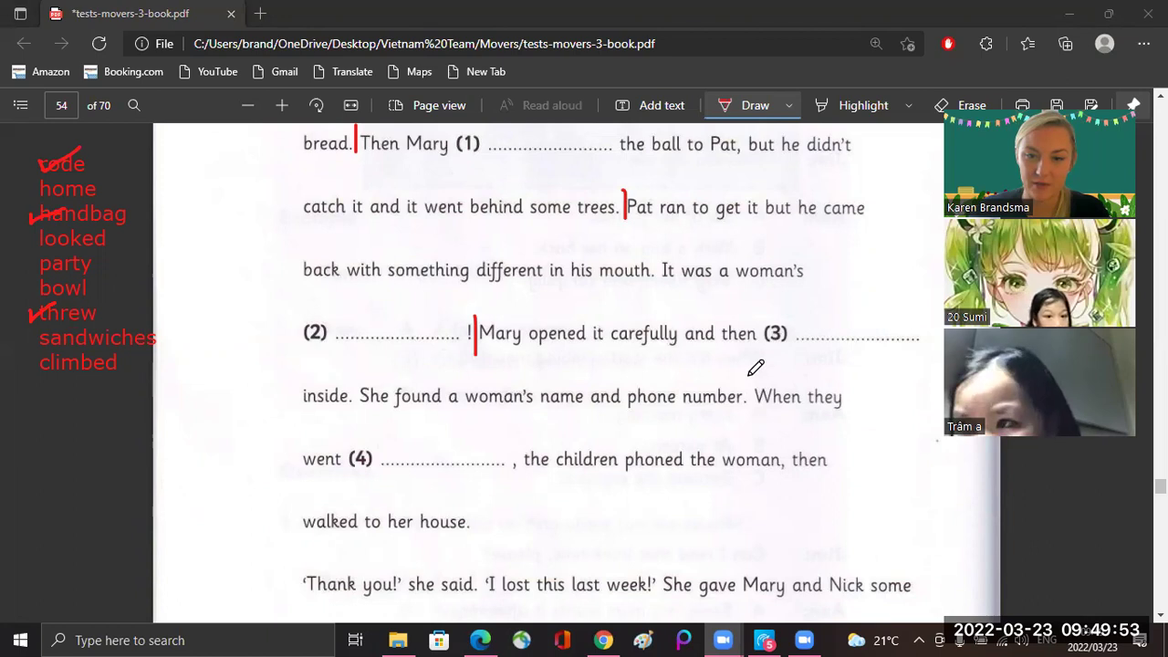
Draw a red break before 'When they' and tick 'looked' in the margin word list.
drag(756, 375, 755, 409)
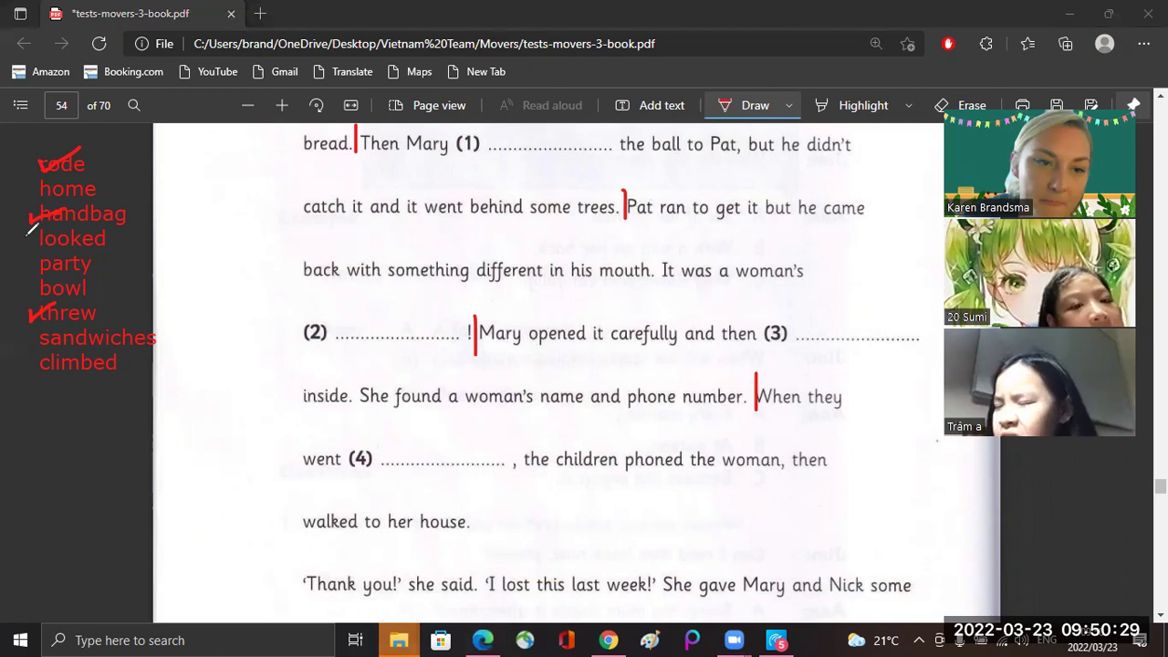
drag(24, 235, 56, 224)
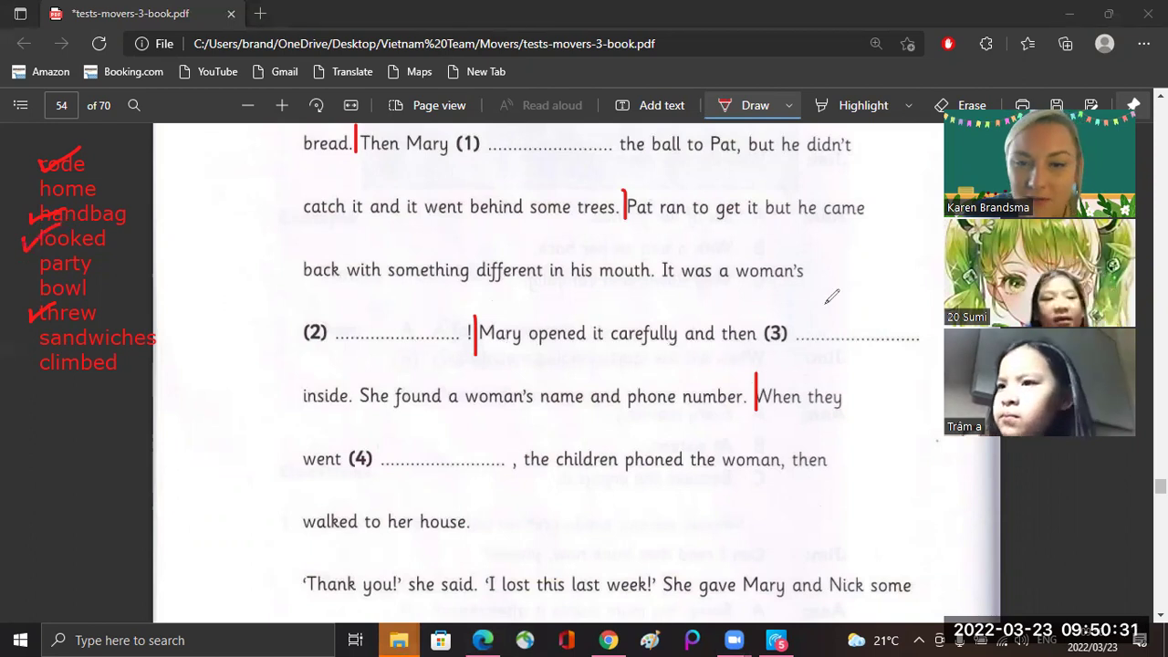
scroll(801, 260, down, 3)
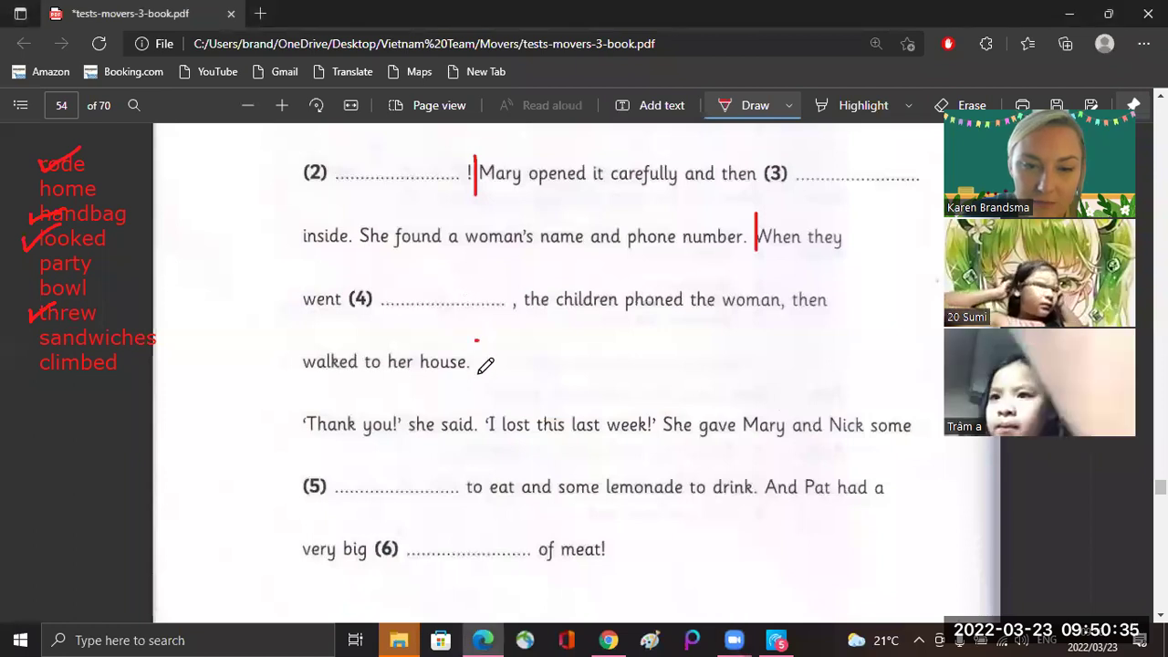
Draw red breaks after 'walked to her house.' and before 'And Pat', ticking 'home' and 'sandwiches'.
drag(477, 341, 478, 375)
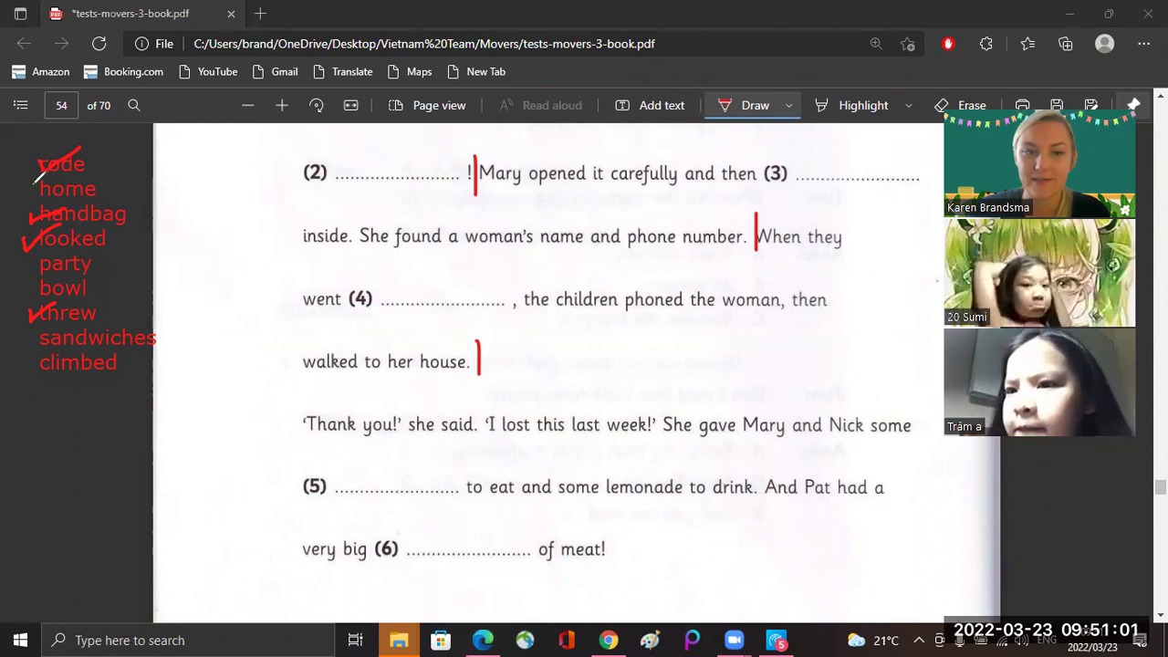
drag(23, 189, 40, 175)
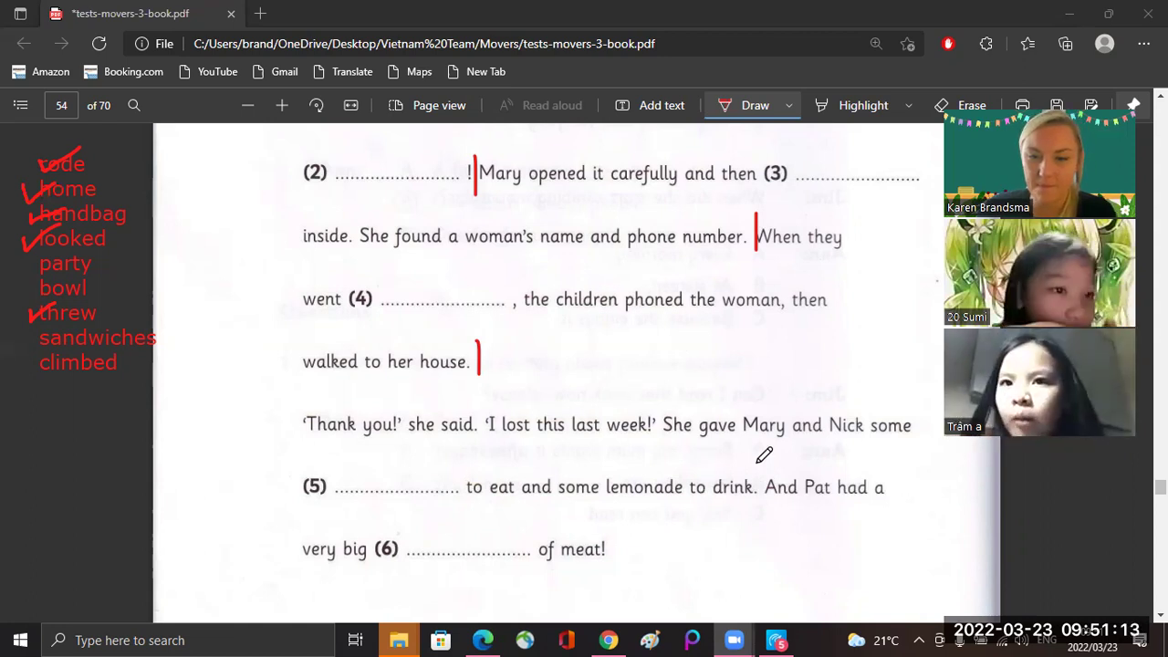
drag(757, 466, 757, 504)
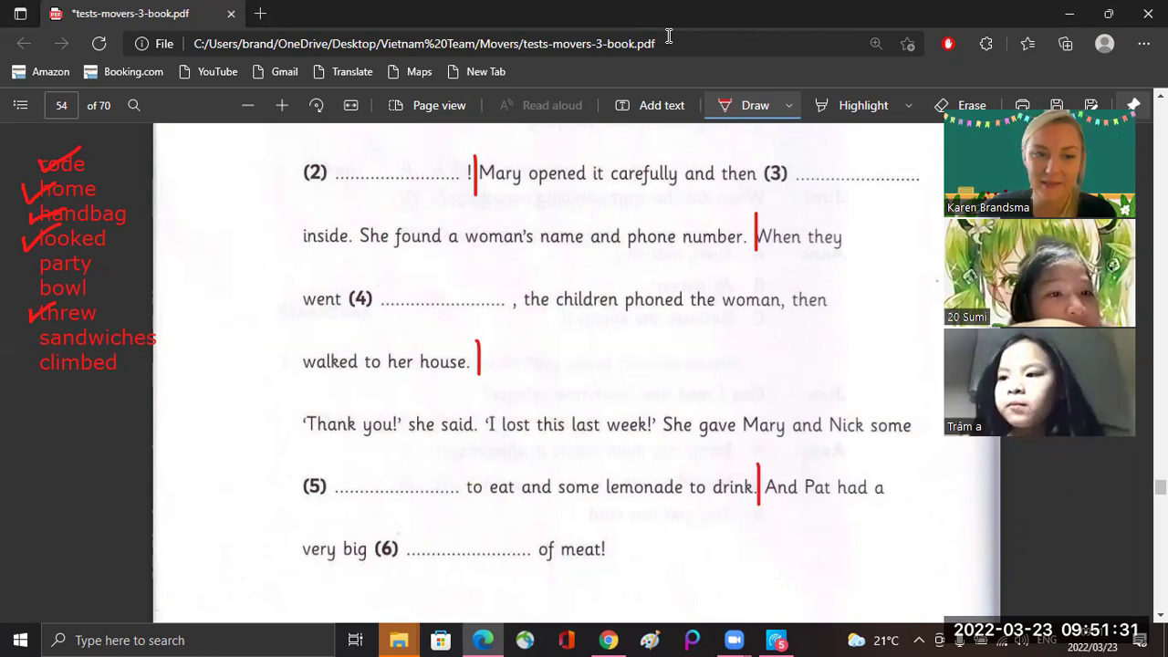
drag(23, 338, 58, 331)
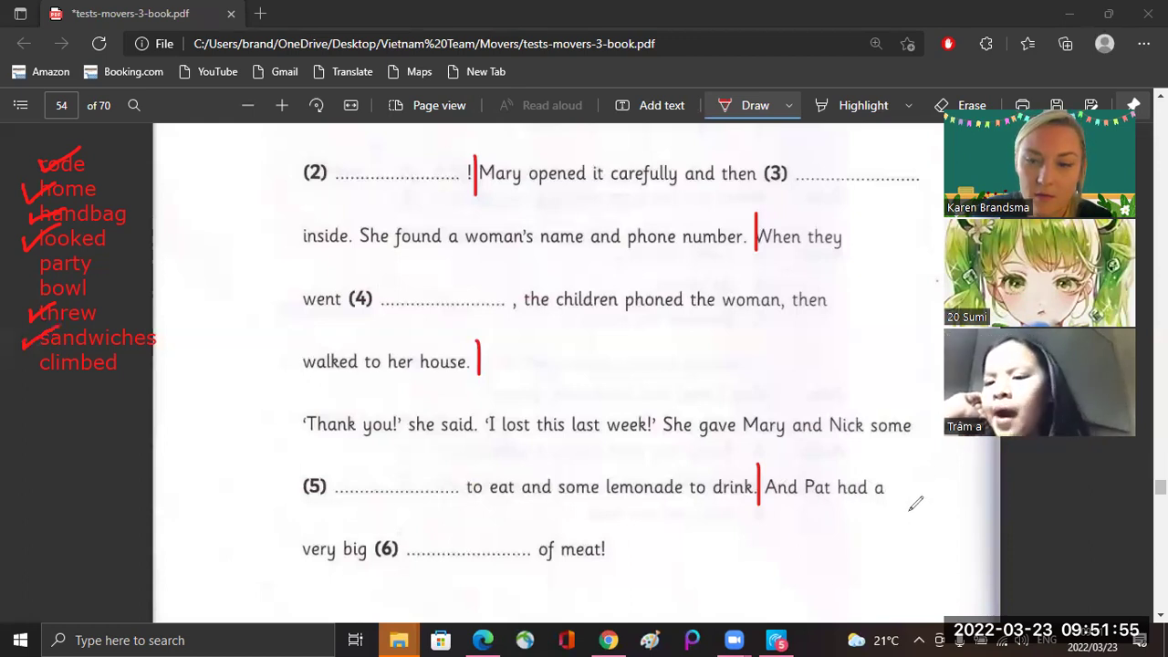
Draw a red check mark beside 'bowl' in the margin word list.
drag(30, 285, 61, 276)
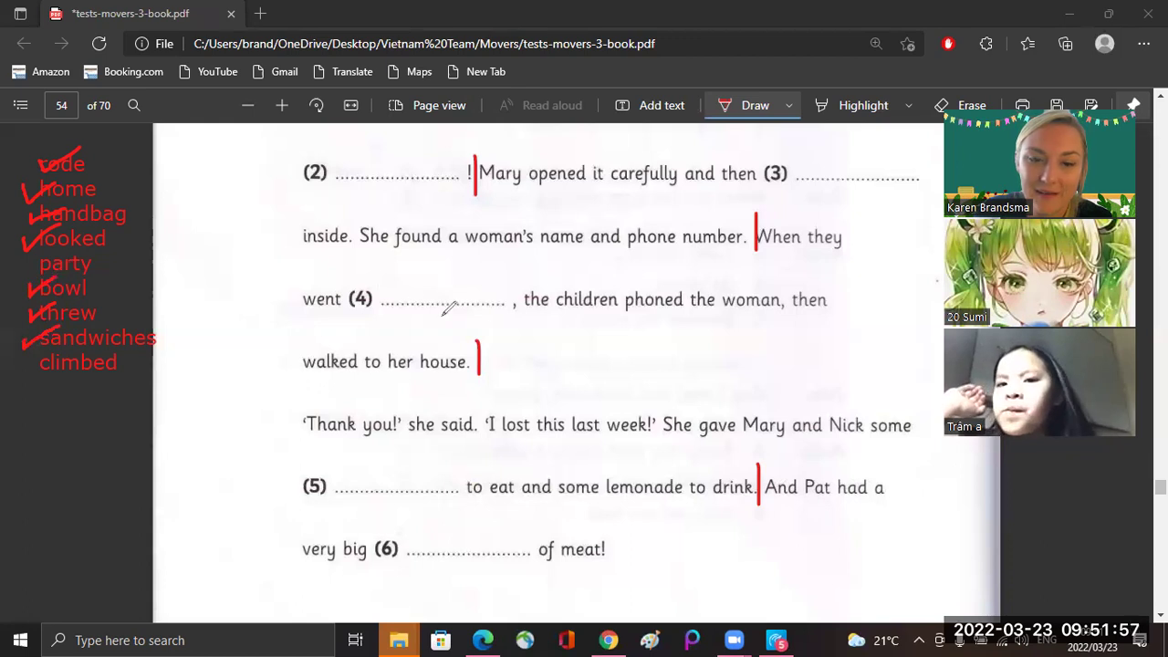